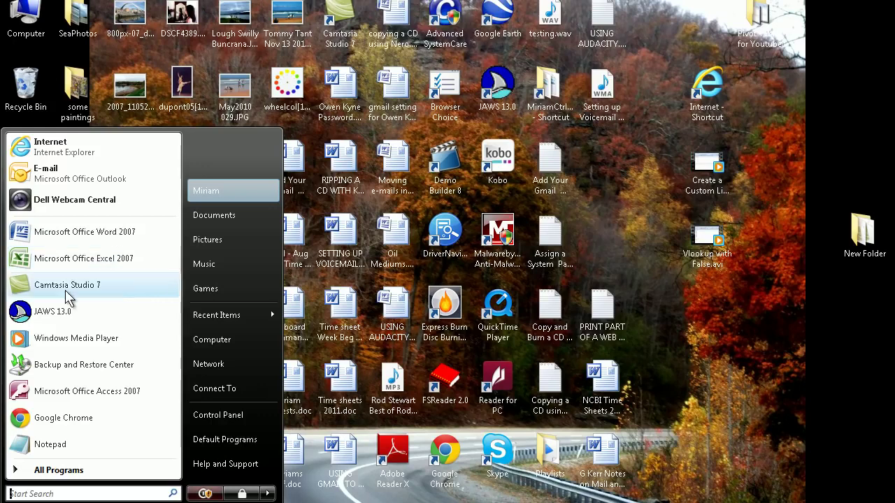
Launch Microsoft Office Excel 2007 from the Microsoft Office folder among all installed programs
{"action": "left_click", "coordinate": [64, 473]}
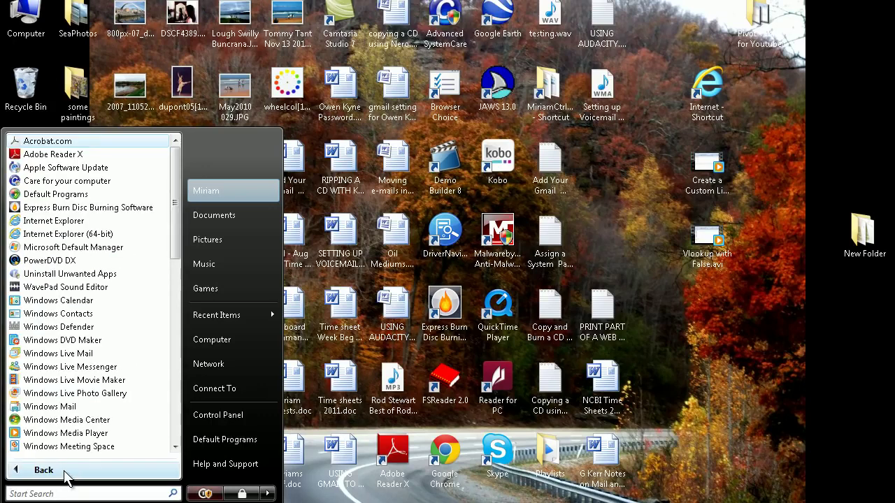
{"action": "left_click", "coordinate": [176, 448]}
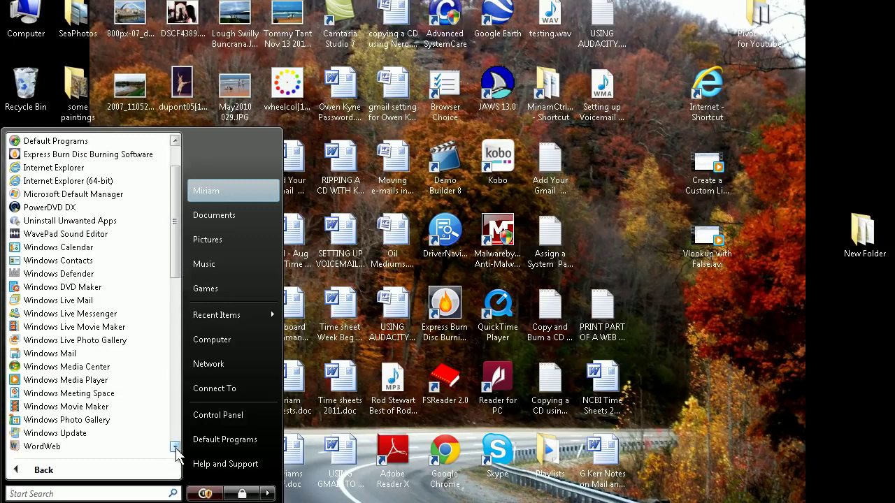
{"action": "left_click", "coordinate": [176, 448]}
{"action": "left_click", "coordinate": [175, 447]}
{"action": "left_click", "coordinate": [175, 448]}
{"action": "left_click", "coordinate": [176, 448]}
{"action": "left_click", "coordinate": [175, 447]}
{"action": "left_click", "coordinate": [175, 448]}
{"action": "left_click", "coordinate": [175, 447]}
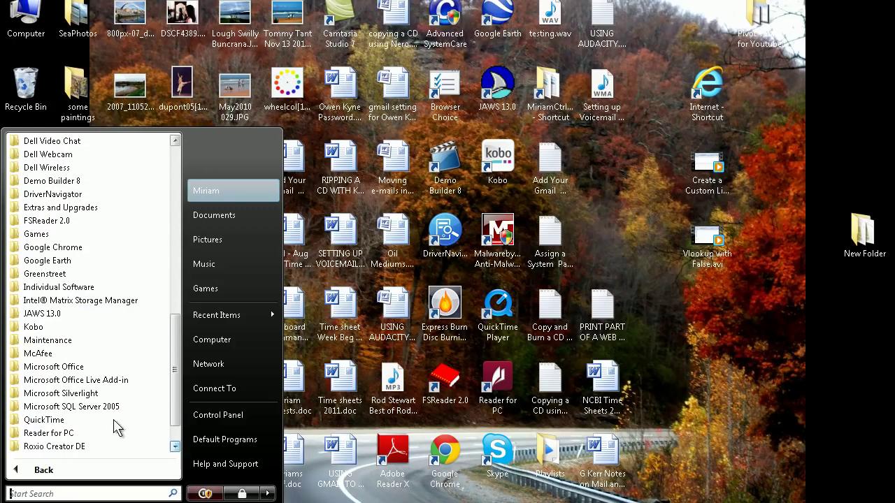
{"action": "left_click", "coordinate": [66, 366]}
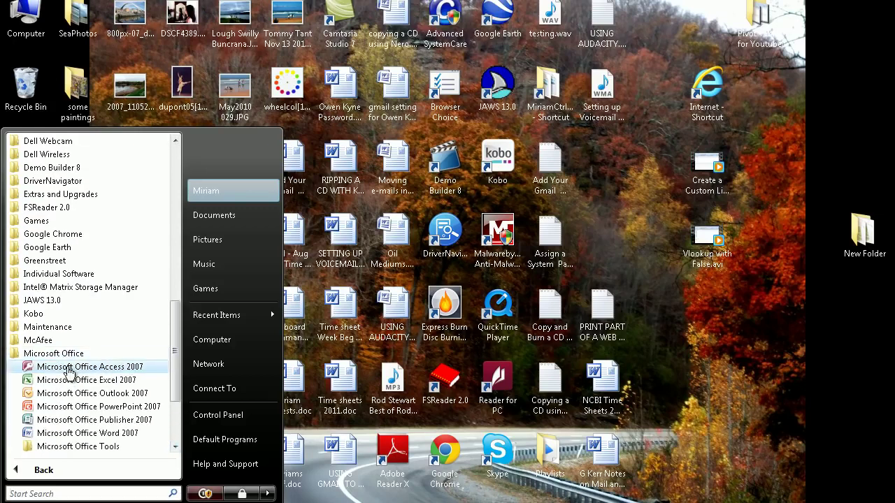
{"action": "left_click", "coordinate": [63, 381]}
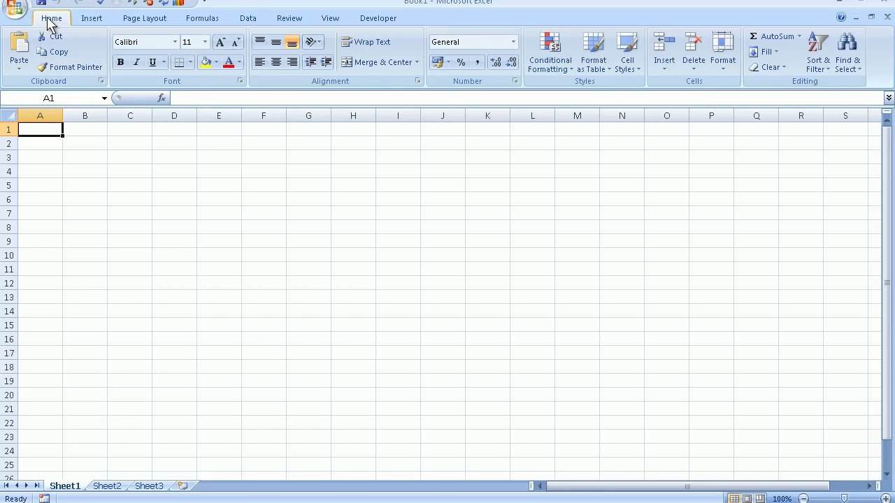
Review the Insert, Page Layout, Formulas, Data, Review and View command sets, finishing on the Home commands
{"action": "left_click", "coordinate": [90, 22]}
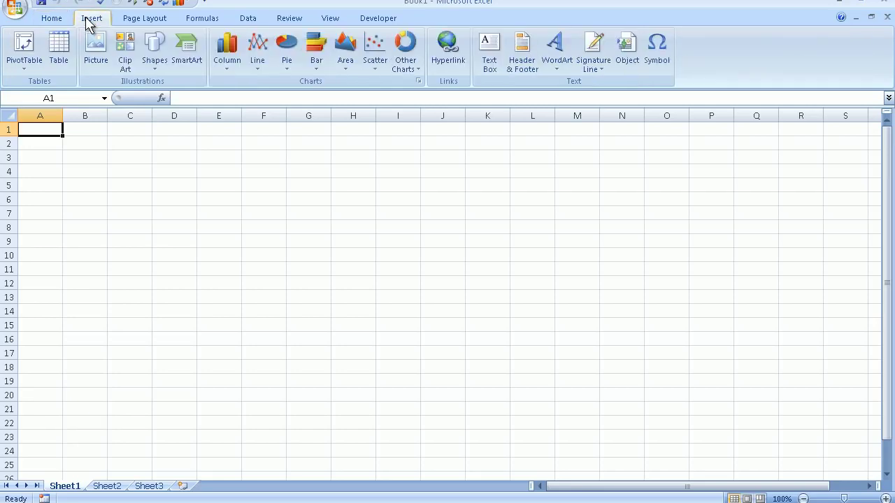
{"action": "left_click", "coordinate": [145, 26]}
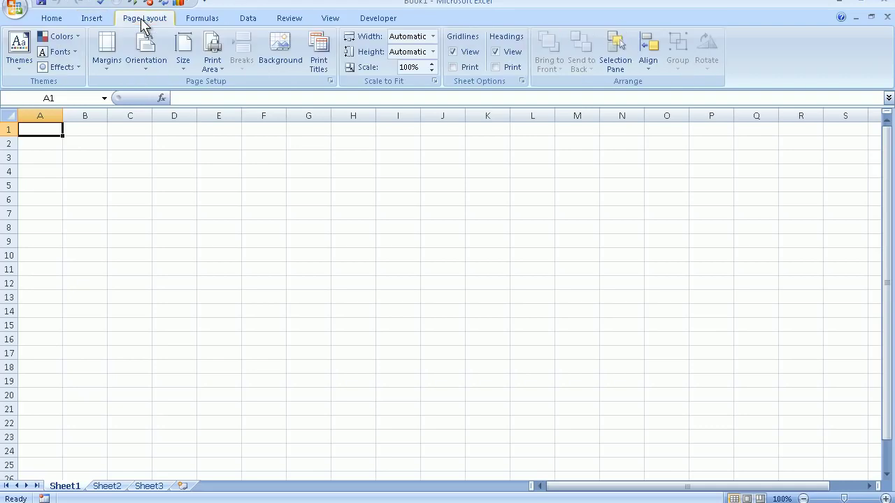
{"action": "left_click", "coordinate": [196, 23]}
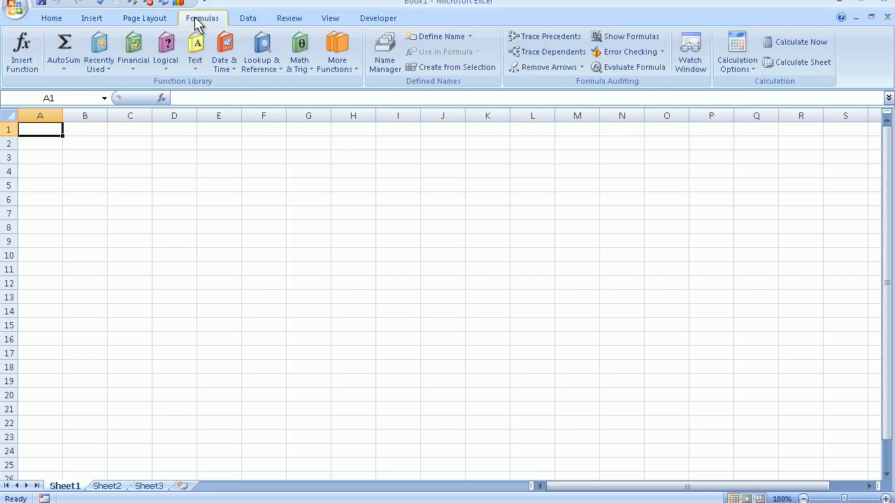
{"action": "left_click", "coordinate": [245, 23]}
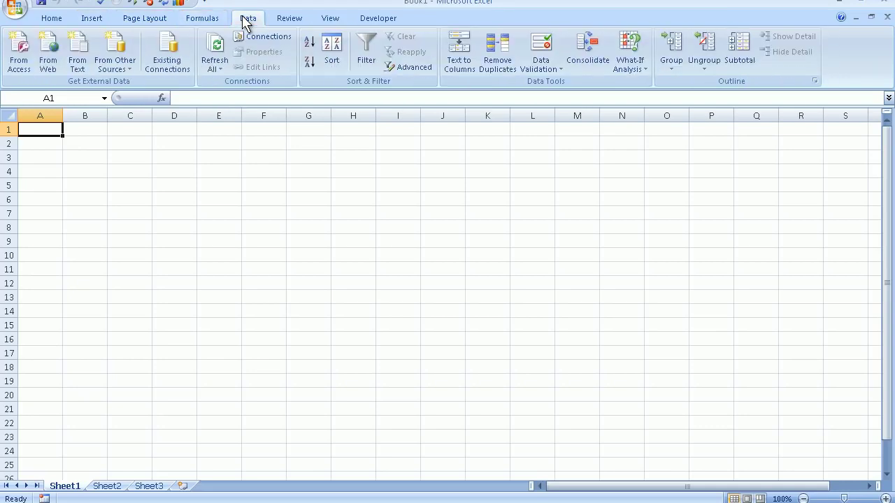
{"action": "left_click", "coordinate": [289, 22]}
{"action": "left_click", "coordinate": [330, 21]}
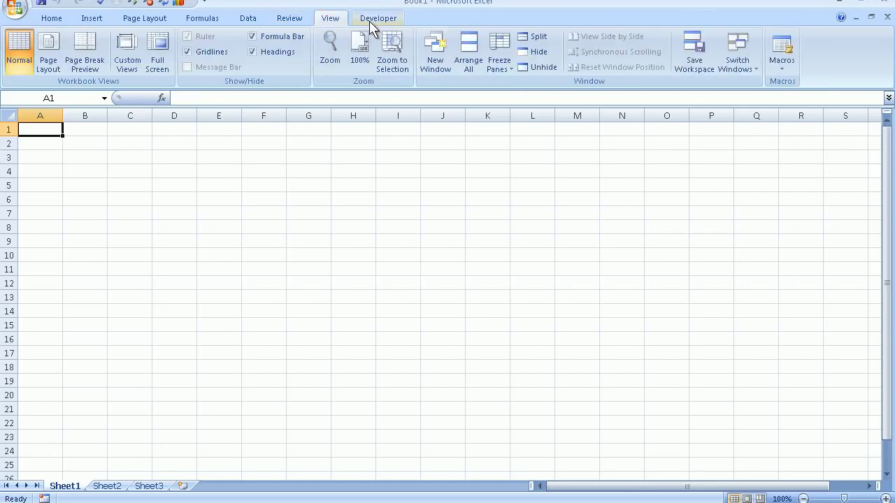
{"action": "left_click", "coordinate": [54, 22]}
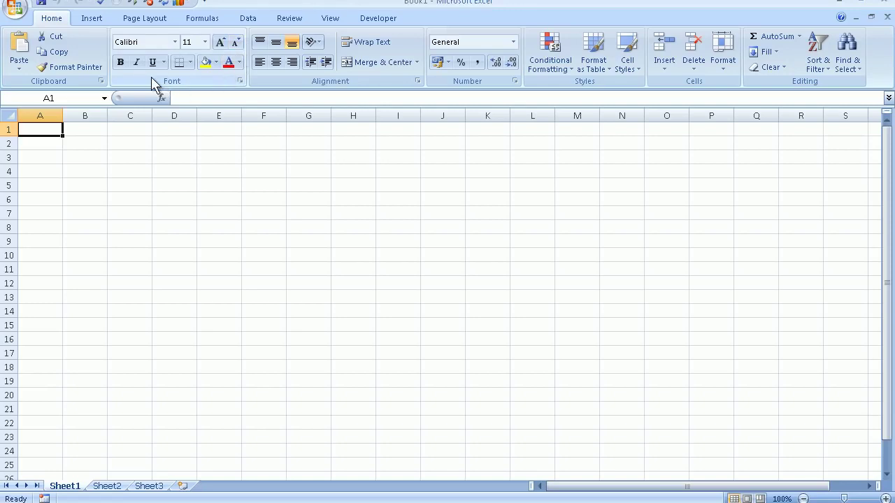
Inspect the full font formatting options for cell A1 and leave them without applying anything
{"action": "left_click", "coordinate": [239, 82]}
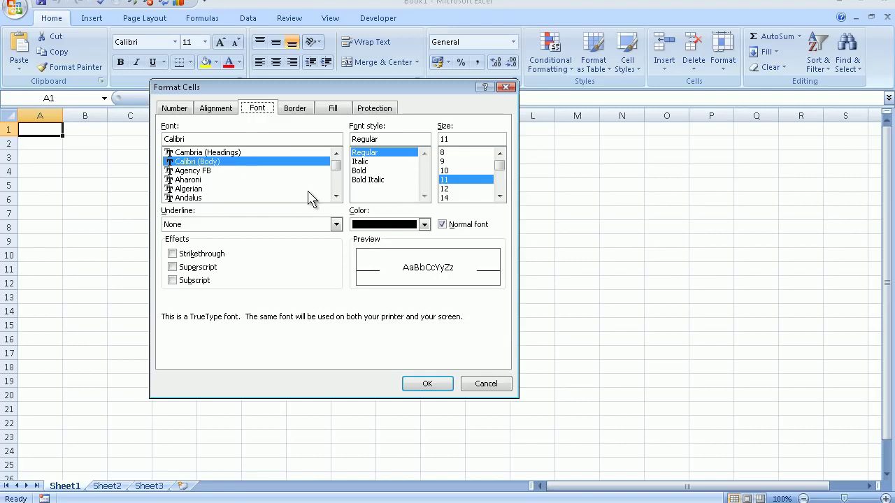
{"action": "left_click", "coordinate": [483, 385]}
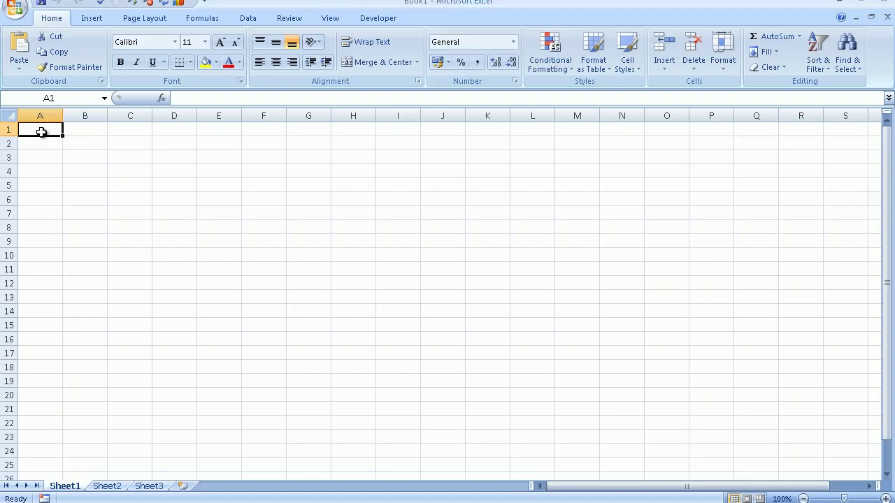
Move the active cell from A1 to C1, activate its formula entry line, and return to A1
{"action": "key", "text": "Right"}
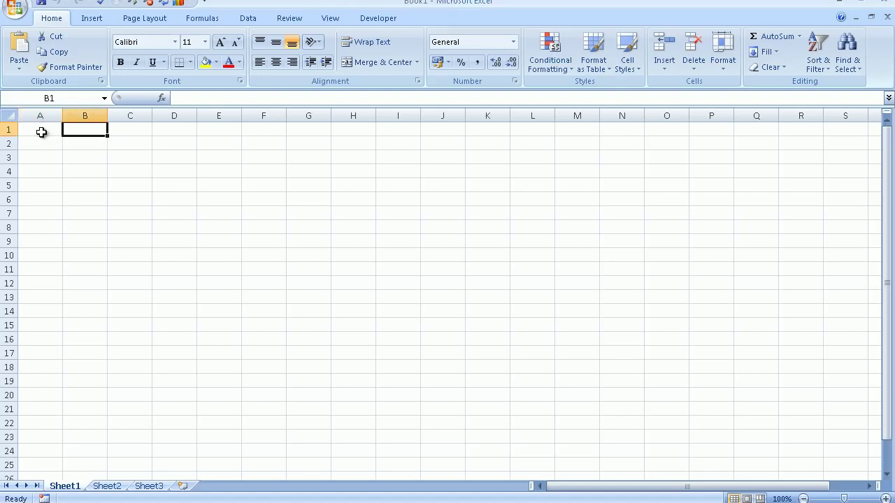
{"action": "key", "text": "Right"}
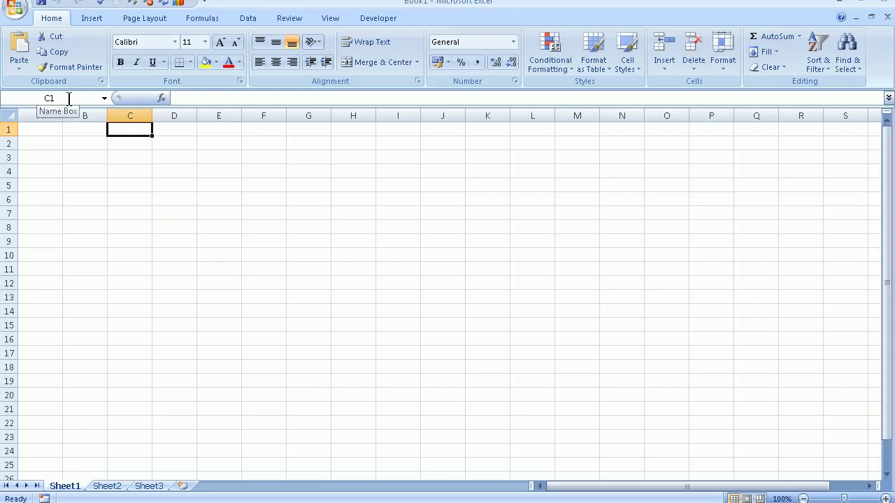
{"action": "left_click", "coordinate": [190, 98]}
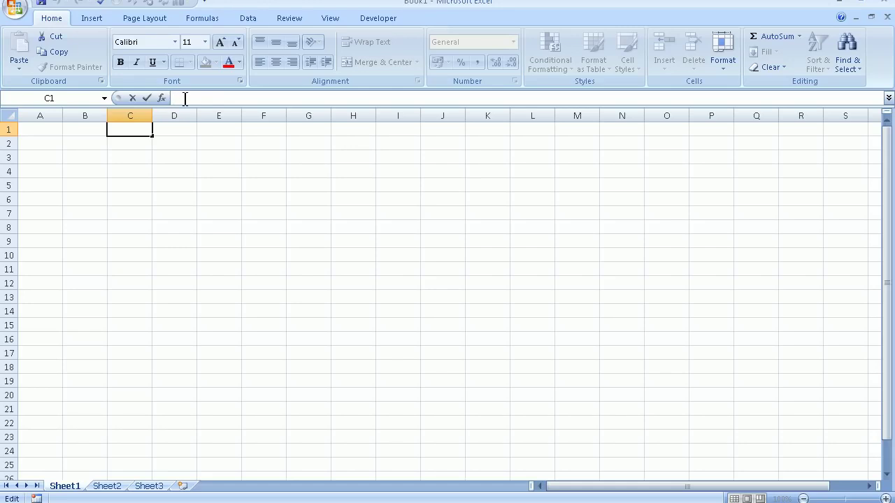
{"action": "left_click", "coordinate": [37, 129]}
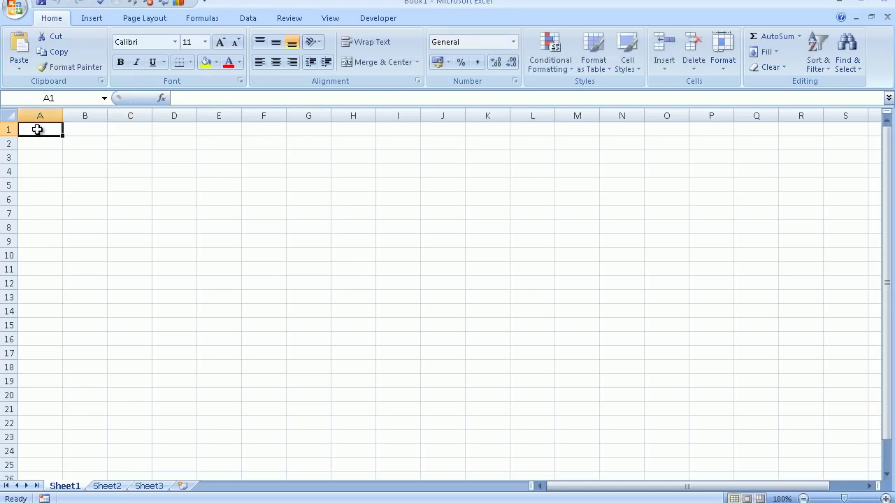
Select the entire columns A, B, C and D one after another, finishing back on cell A1
{"action": "left_click", "coordinate": [41, 115]}
{"action": "left_click", "coordinate": [89, 115]}
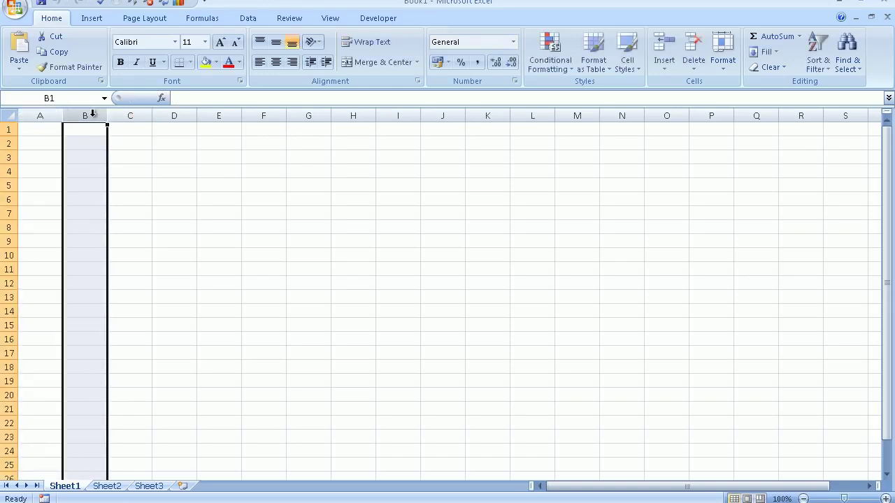
{"action": "left_click", "coordinate": [133, 115]}
{"action": "left_click", "coordinate": [169, 115]}
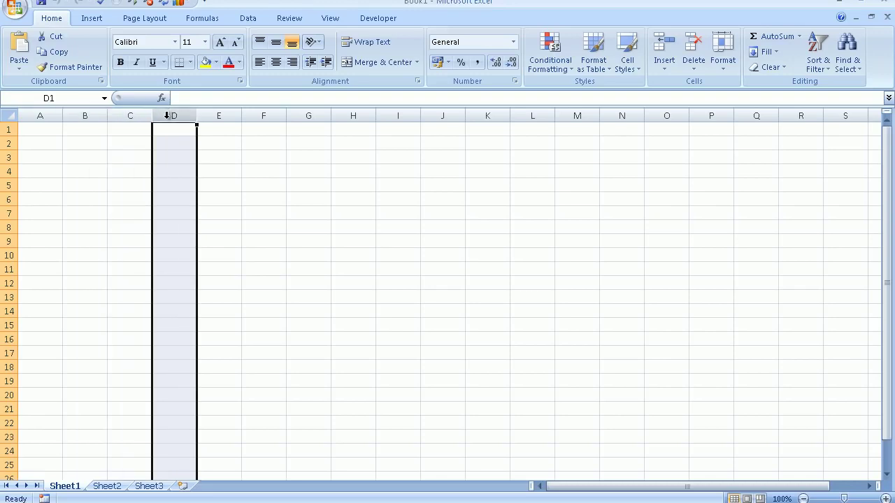
{"action": "left_click", "coordinate": [45, 126]}
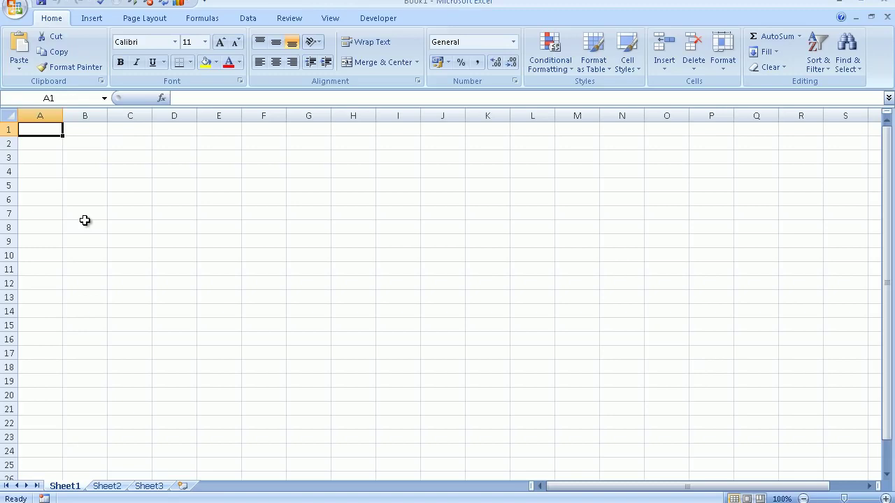
Select the entire rows 1, 2, 3 and 4 one after another, finishing back on cell A1
{"action": "left_click", "coordinate": [8, 130]}
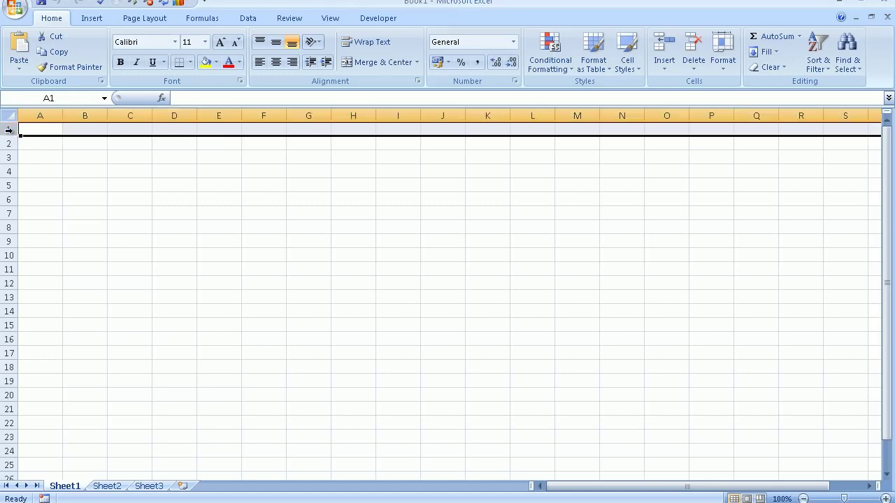
{"action": "left_click", "coordinate": [9, 144]}
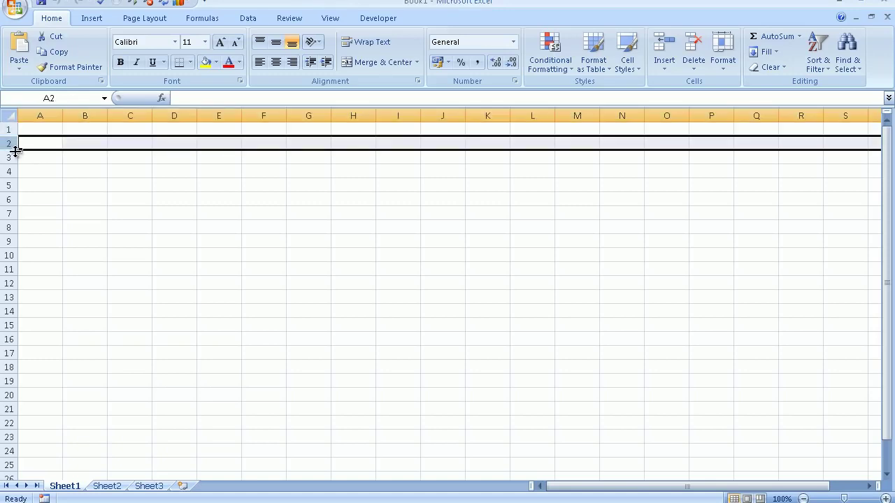
{"action": "left_click", "coordinate": [9, 158]}
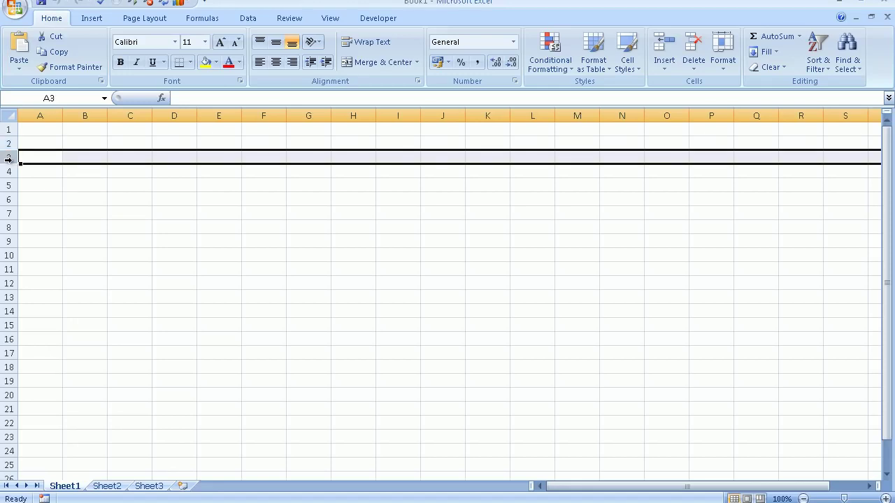
{"action": "left_click", "coordinate": [9, 172]}
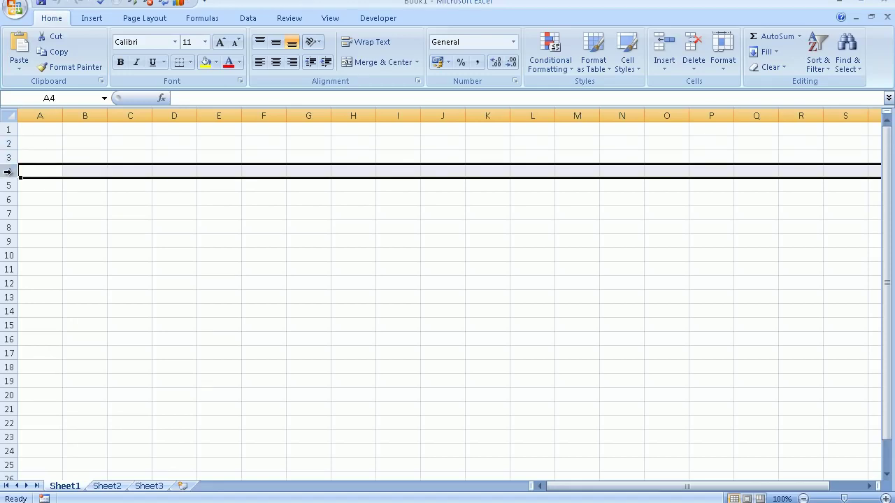
{"action": "left_click", "coordinate": [38, 125]}
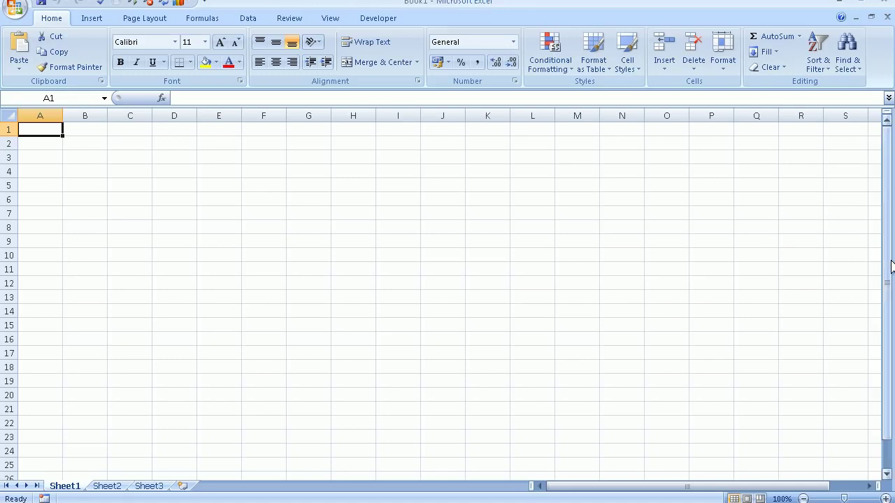
View the lower rows of Sheet1 beyond row 25 and return to row 1
{"action": "left_click", "coordinate": [887, 475]}
{"action": "left_click_drag", "start_coordinate": [887, 475], "coordinate": [887, 475]}
{"action": "scroll", "coordinate": [887, 476], "scroll_direction": "up", "scroll_amount": 7}
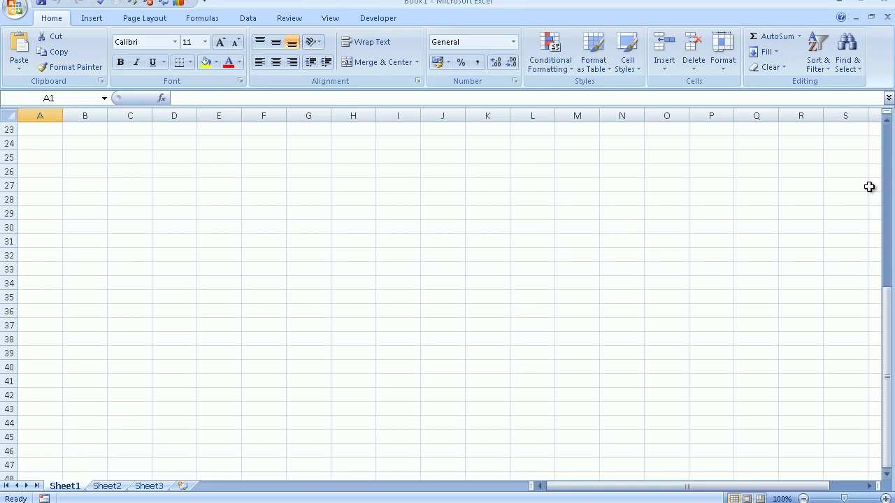
{"action": "left_click", "coordinate": [886, 120]}
{"action": "left_click_drag", "start_coordinate": [886, 120], "coordinate": [886, 120]}
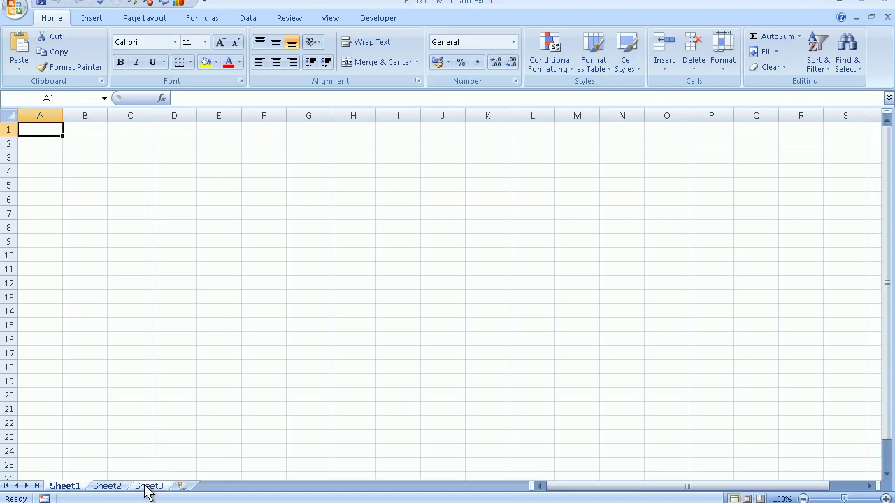
Switch back and forth between Sheet2 and Sheet3 to view each worksheet, finishing on Sheet1
{"action": "left_click", "coordinate": [115, 492]}
{"action": "left_click", "coordinate": [144, 490]}
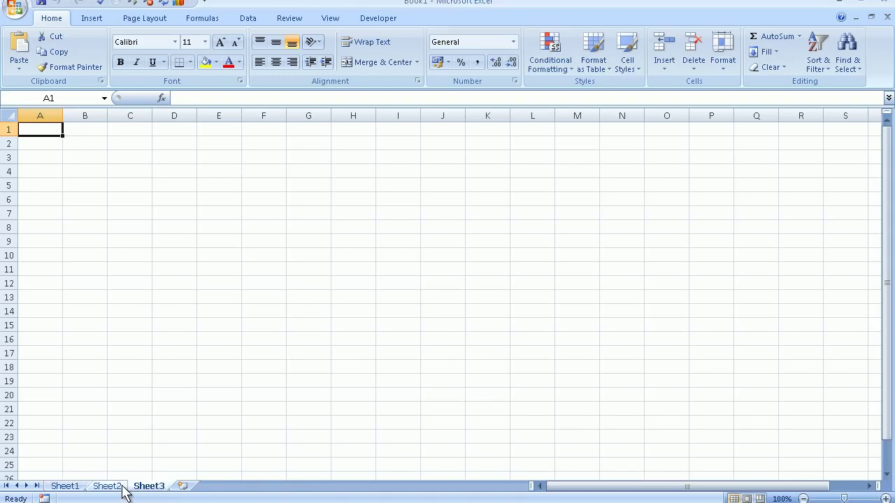
{"action": "left_click", "coordinate": [113, 490]}
{"action": "left_click", "coordinate": [74, 489]}
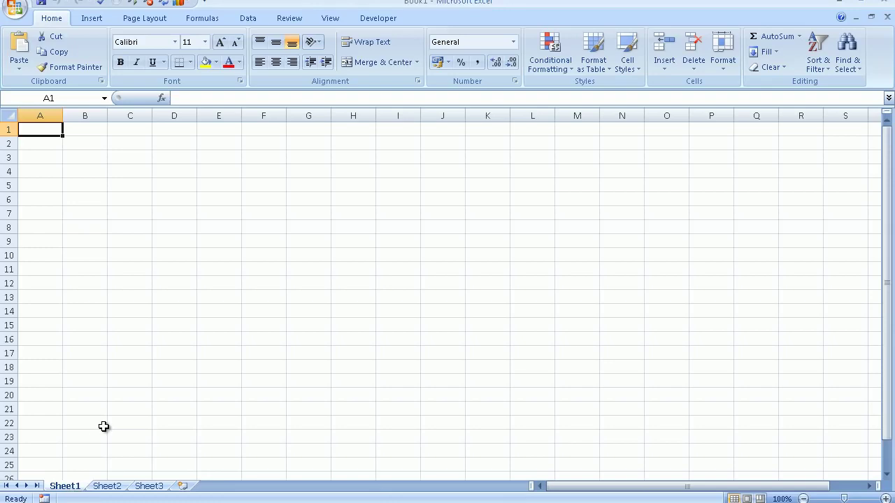
{"action": "left_click", "coordinate": [102, 490]}
{"action": "left_click", "coordinate": [149, 489]}
{"action": "left_click", "coordinate": [117, 488]}
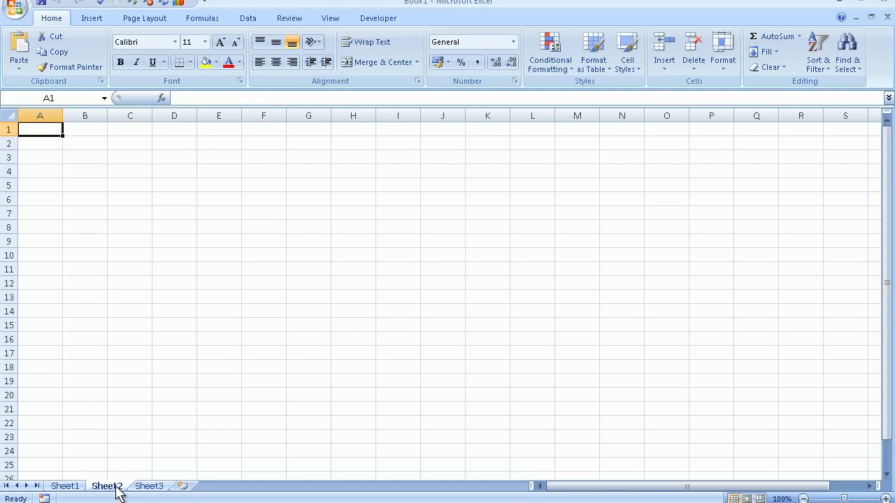
{"action": "left_click", "coordinate": [70, 490]}
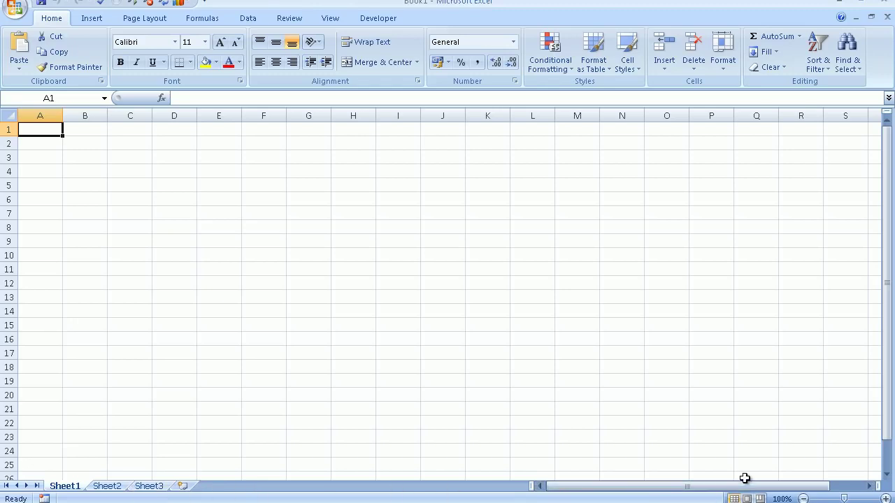
View the columns of Sheet1 beyond column Z, up to AR, and return to column A
{"action": "left_click", "coordinate": [872, 487]}
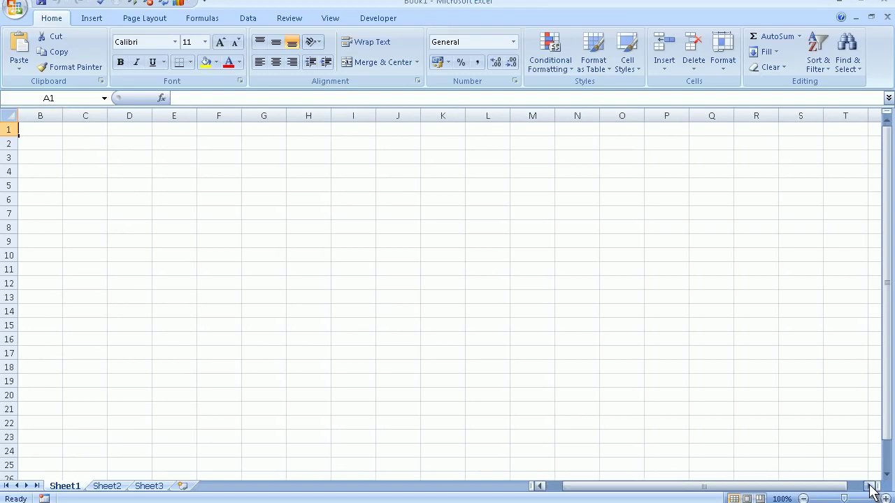
{"action": "left_click_drag", "start_coordinate": [870, 488], "coordinate": [872, 487]}
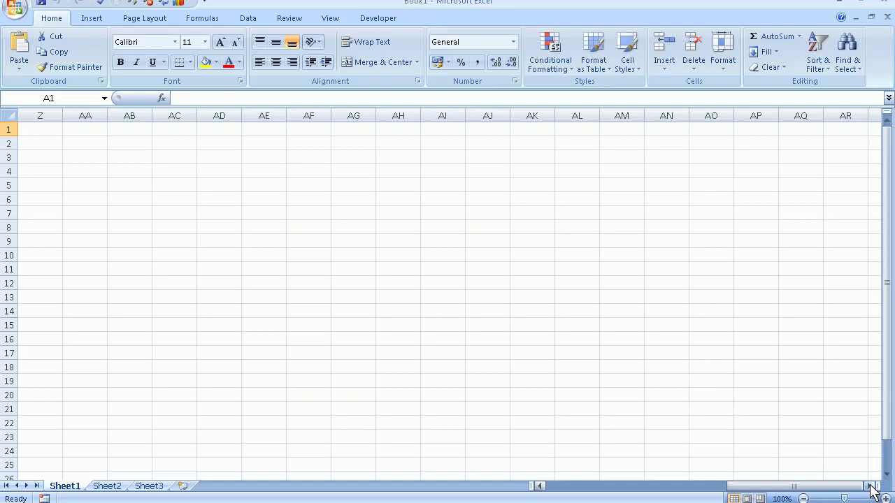
{"action": "left_click", "coordinate": [542, 485]}
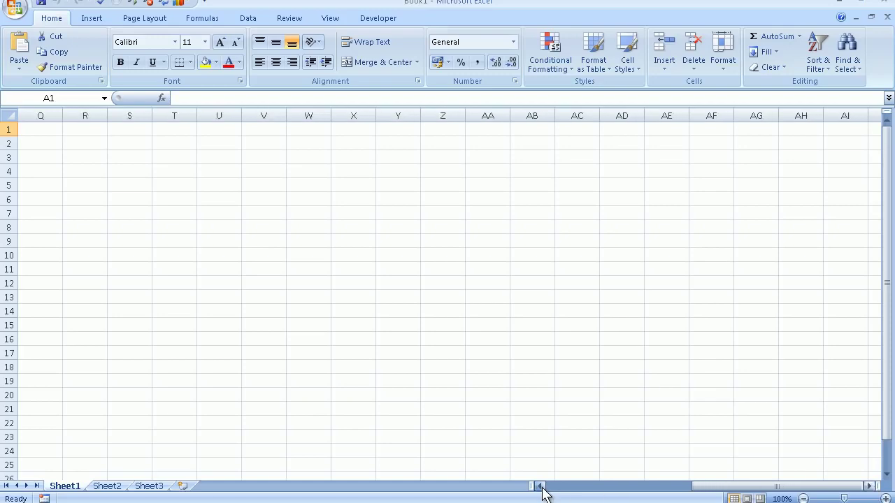
{"action": "left_click", "coordinate": [543, 486]}
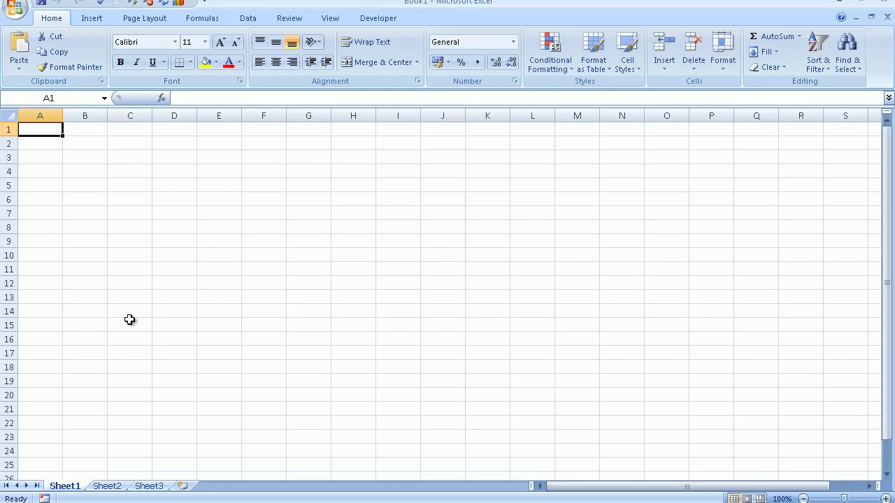
Enter the heading Products in cell A1 and Monday in cell B1
{"action": "type", "text": "Products"}
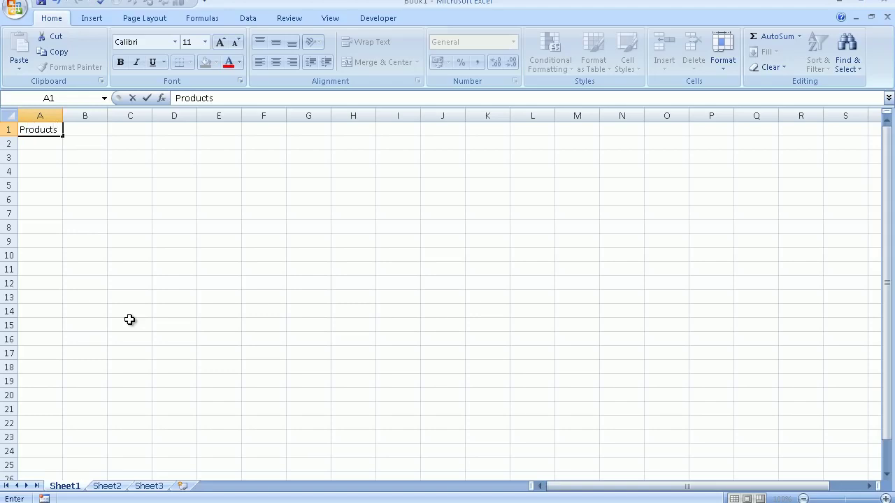
{"action": "key", "text": "Tab"}
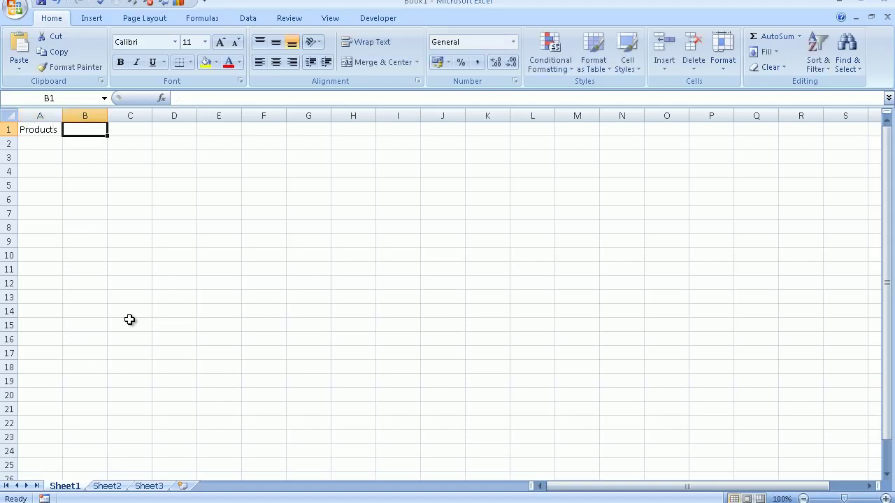
{"action": "type", "text": "M"}
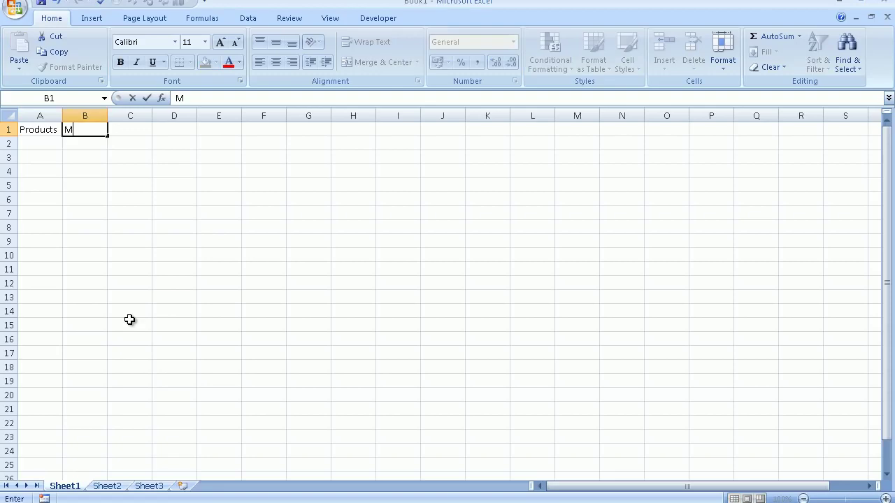
{"action": "type", "text": "onday"}
{"action": "left_click", "coordinate": [134, 180]}
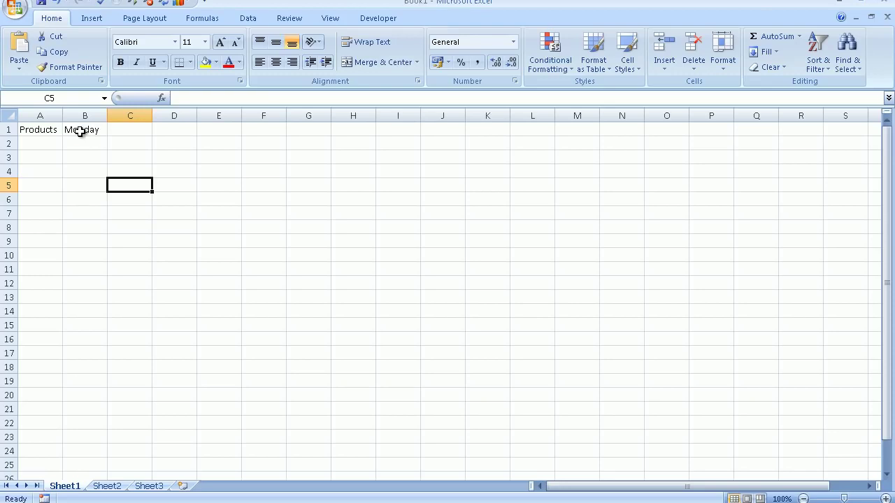
Fill the weekday series from Monday in B1 across to Saturday in G1 and widen column D to fit Wednesday
{"action": "left_click", "coordinate": [81, 132]}
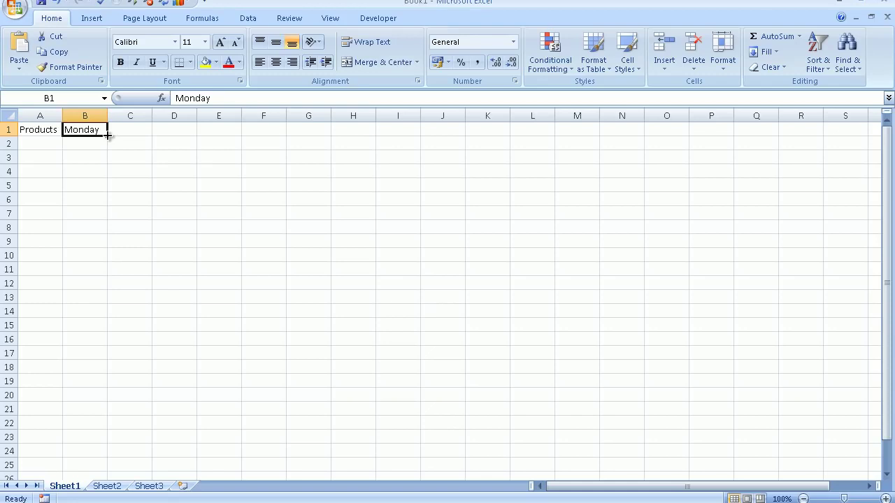
{"action": "left_click_drag", "start_coordinate": [107, 135], "coordinate": [313, 130]}
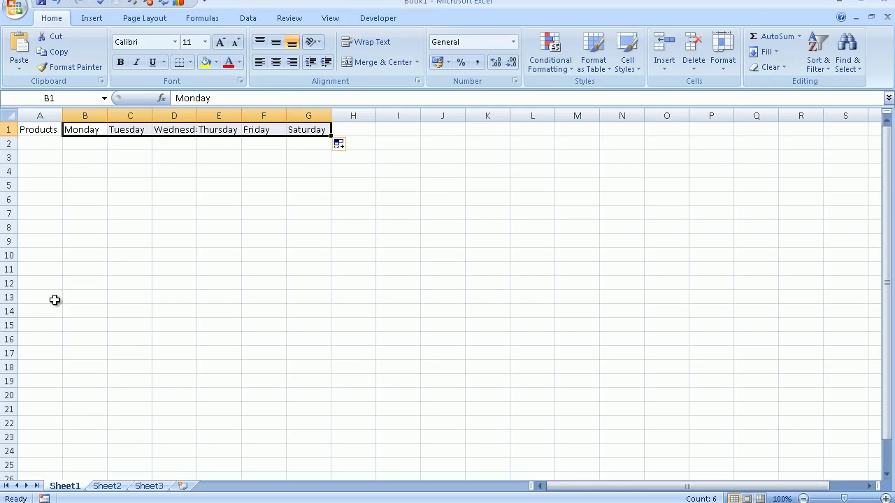
{"action": "left_click_drag", "start_coordinate": [197, 116], "coordinate": [202, 116]}
{"action": "left_click_drag", "start_coordinate": [202, 116], "coordinate": [214, 116]}
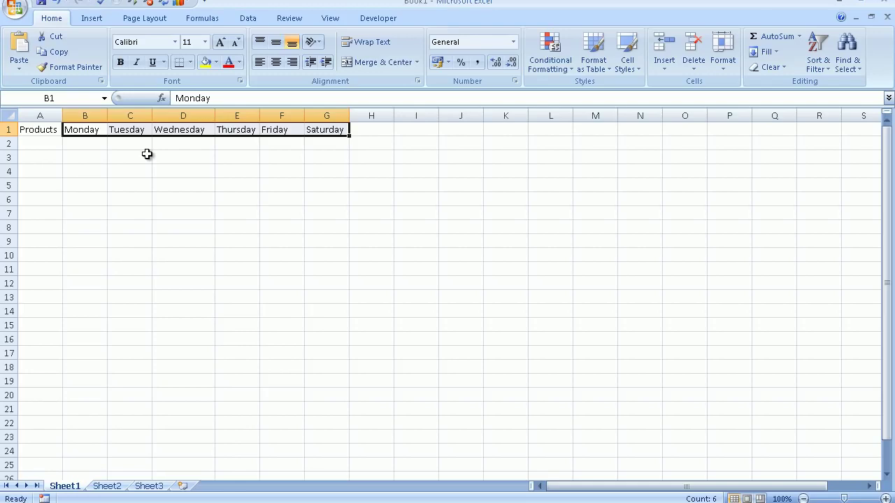
Fill the weekday series from G1 down to G13 and clear the added days in G2:G13
{"action": "left_click", "coordinate": [326, 130]}
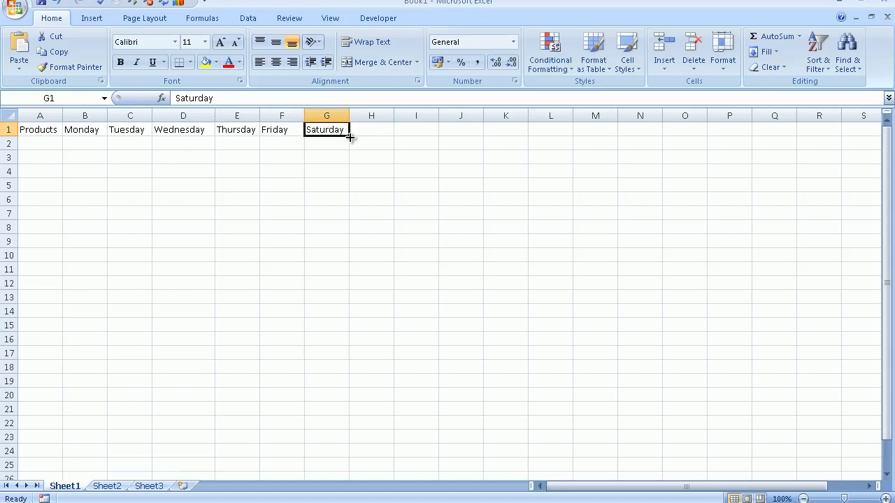
{"action": "left_click_drag", "start_coordinate": [350, 137], "coordinate": [357, 300]}
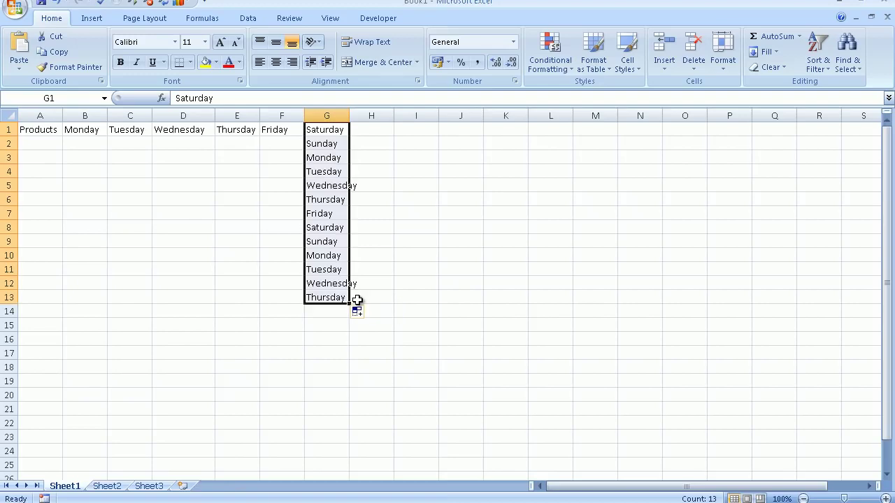
{"action": "left_click_drag", "start_coordinate": [334, 145], "coordinate": [336, 294]}
{"action": "key", "text": "Delete"}
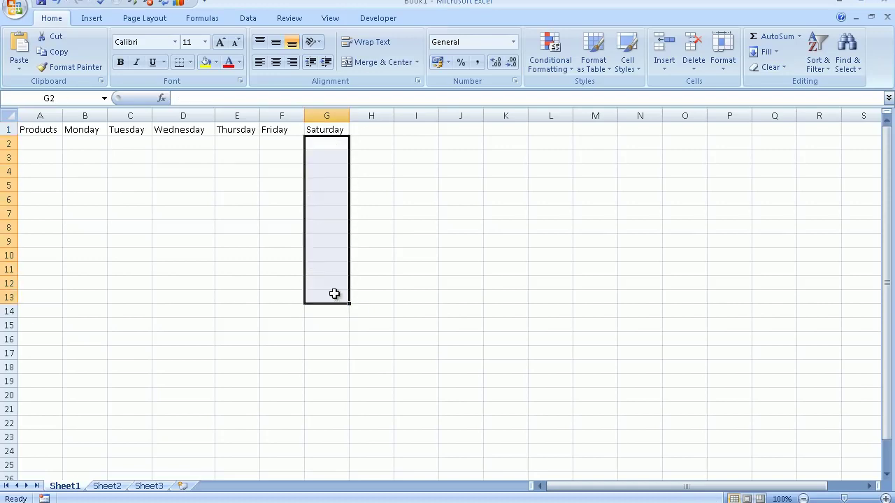
List the products Apples, Oranges, Potatoes and Carrots in cells A2 to A5
{"action": "left_click", "coordinate": [45, 140]}
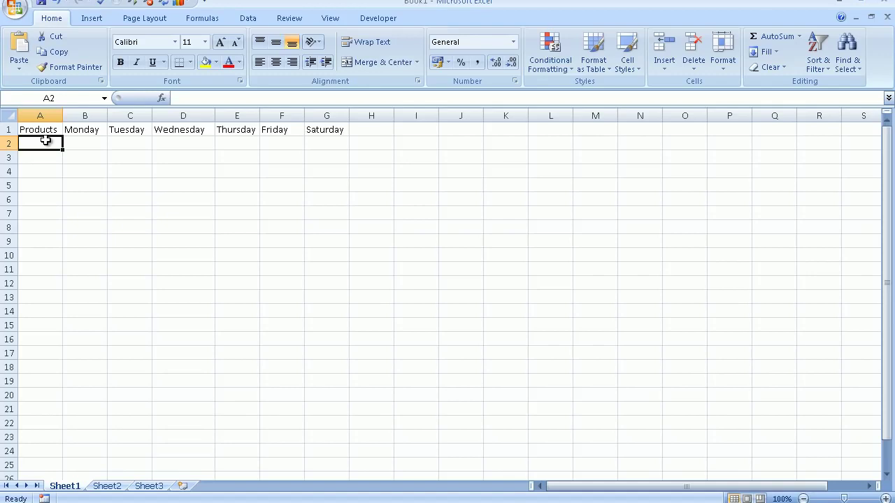
{"action": "type", "text": "Apples"}
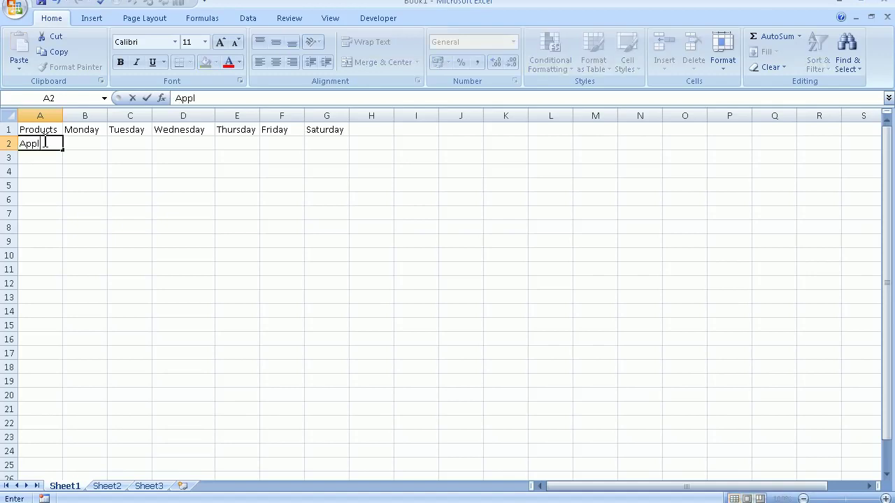
{"action": "key", "text": "Return"}
{"action": "type", "text": "Oranges"}
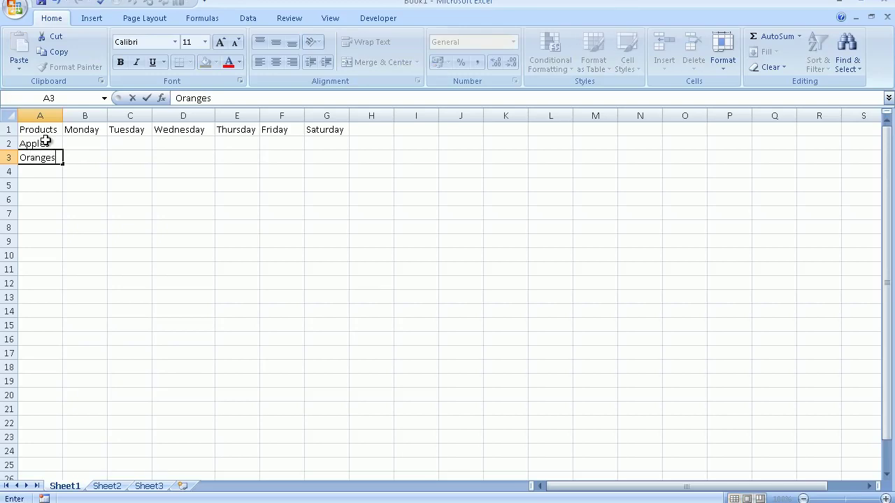
{"action": "key", "text": "Return"}
{"action": "type", "text": "Potatoes"}
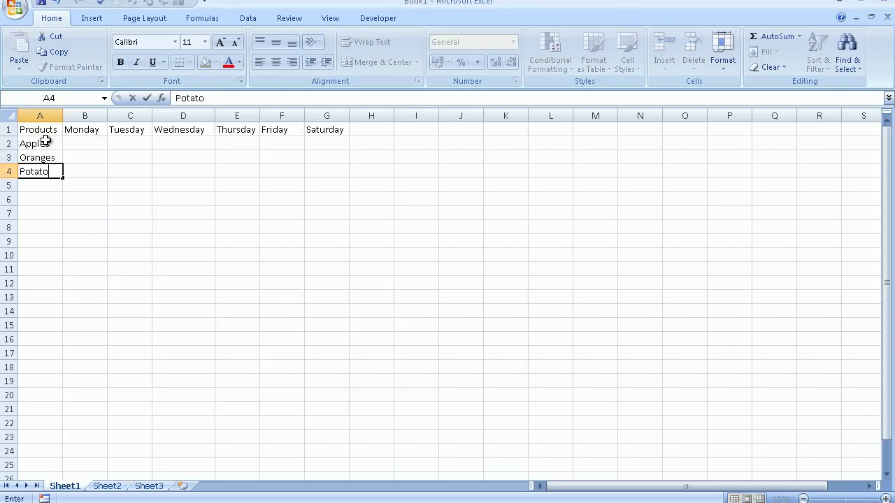
{"action": "key", "text": "Return"}
{"action": "type", "text": "Carrots"}
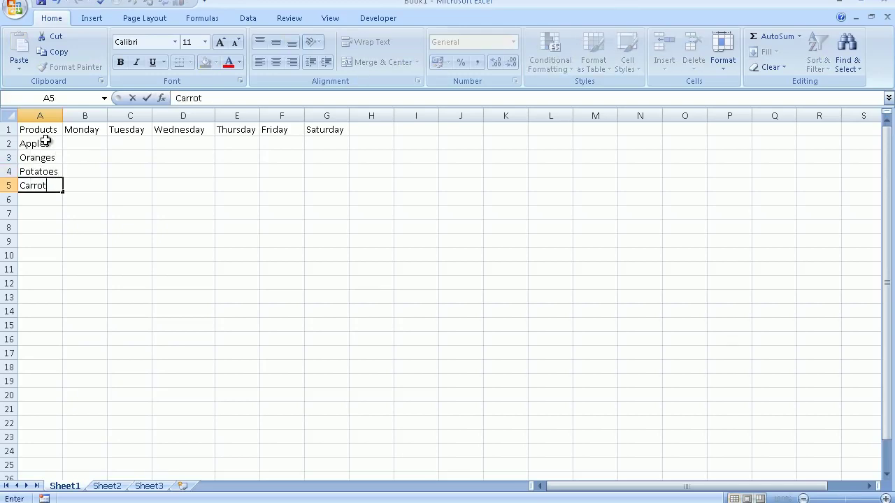
{"action": "key", "text": "Return"}
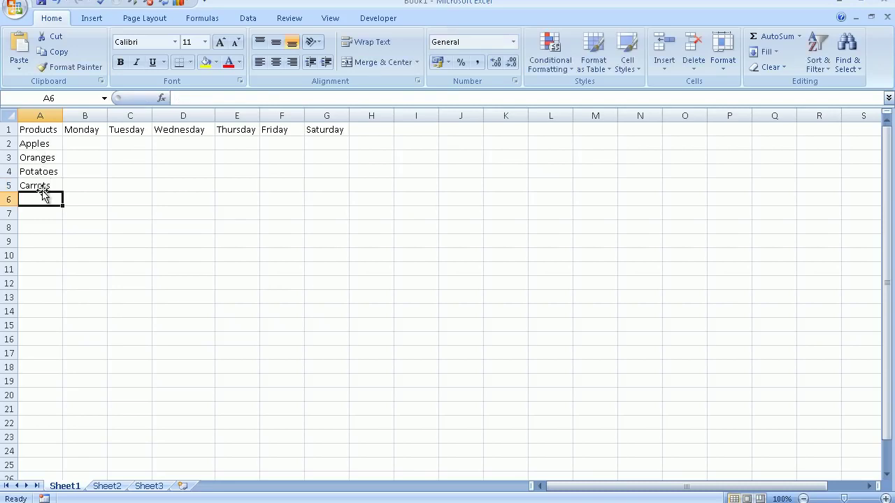
Enter the Monday figures 123, 234, 234 and 234 in cells B2 to B5
{"action": "left_click", "coordinate": [89, 140]}
{"action": "type", "text": "123"}
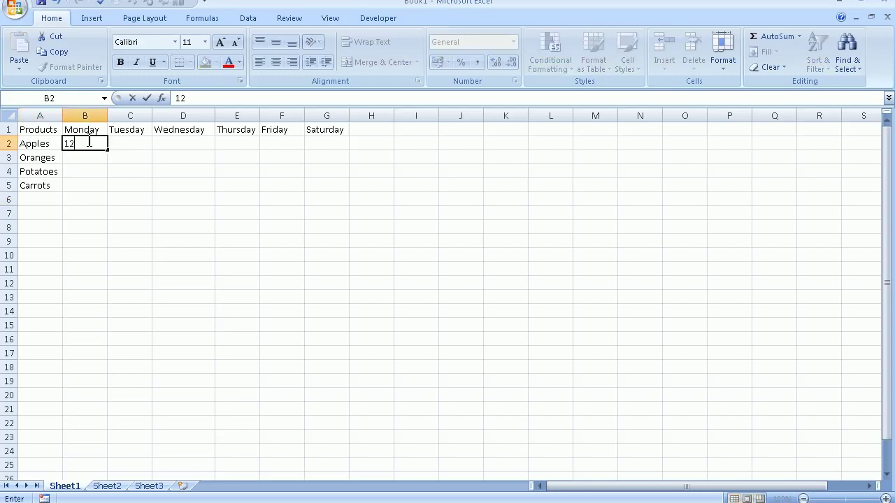
{"action": "key", "text": "Return"}
{"action": "type", "text": "234"}
{"action": "key", "text": "Return"}
{"action": "type", "text": "234"}
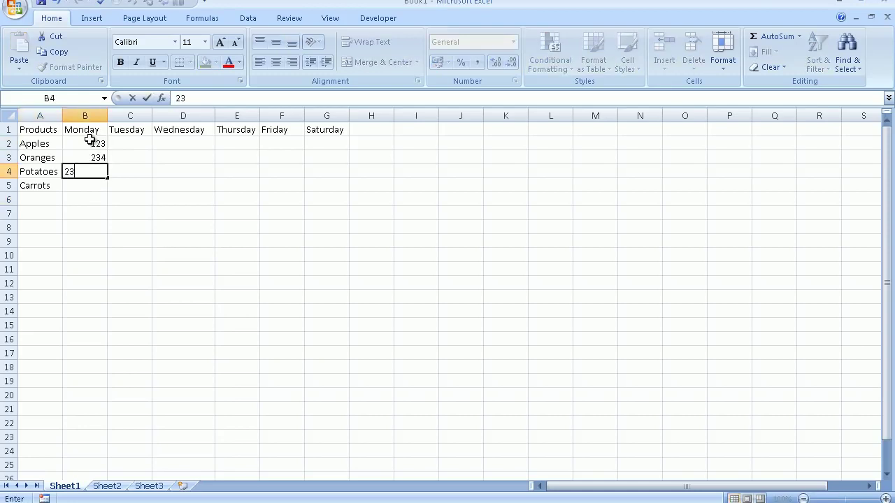
{"action": "key", "text": "Return"}
{"action": "type", "text": "234"}
{"action": "key", "text": "Return"}
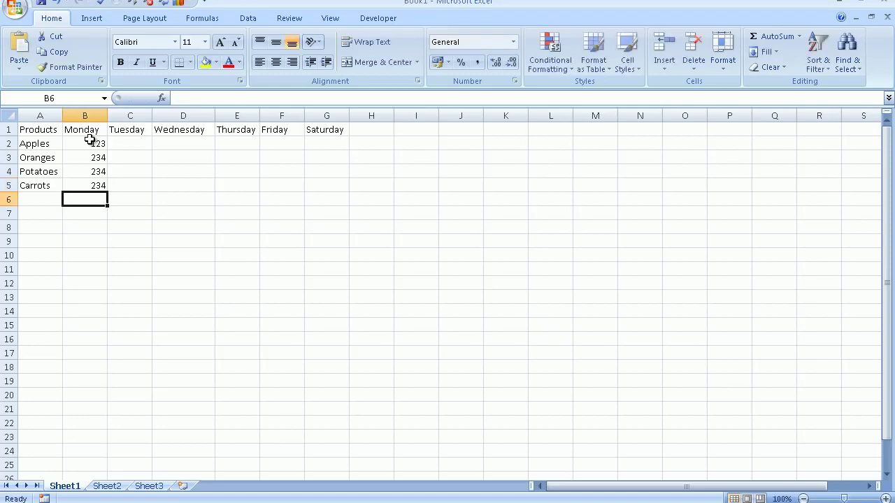
Enter the Apples figures 123, 234, 345, 234 and 234 for Tuesday to Saturday in C2:G2
{"action": "left_click", "coordinate": [125, 142]}
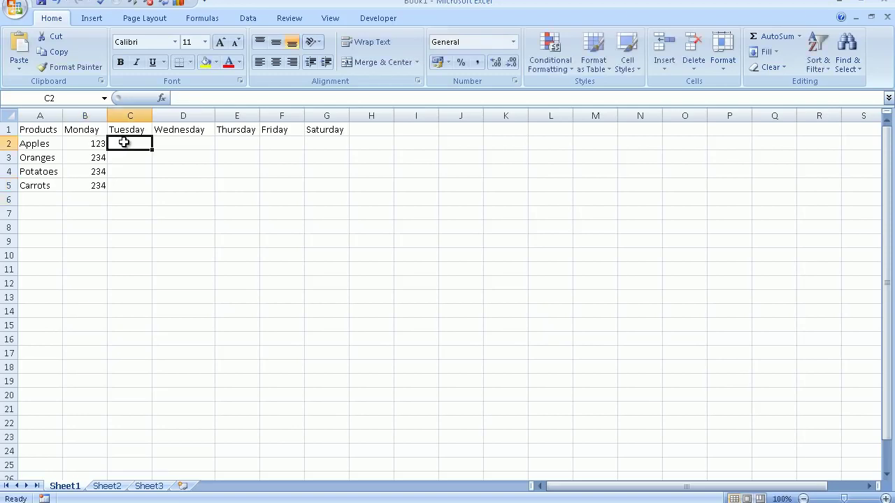
{"action": "type", "text": "123"}
{"action": "key", "text": "Tab"}
{"action": "type", "text": "234"}
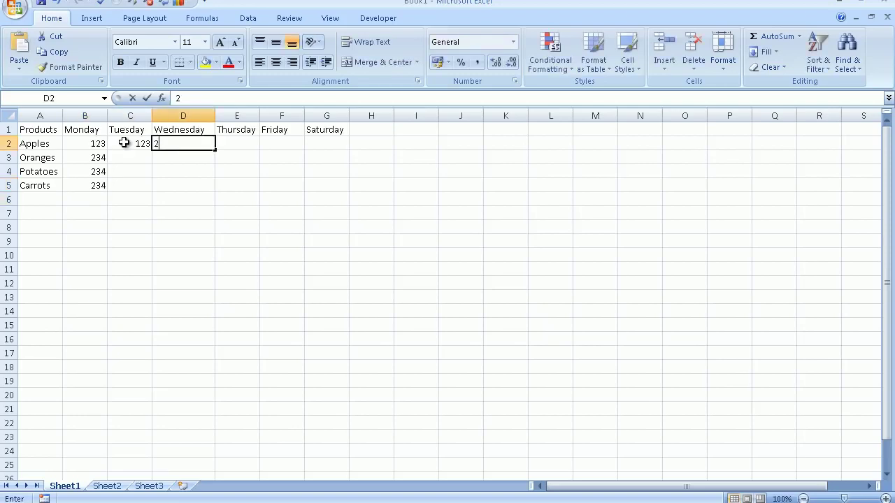
{"action": "key", "text": "Tab"}
{"action": "type", "text": "345"}
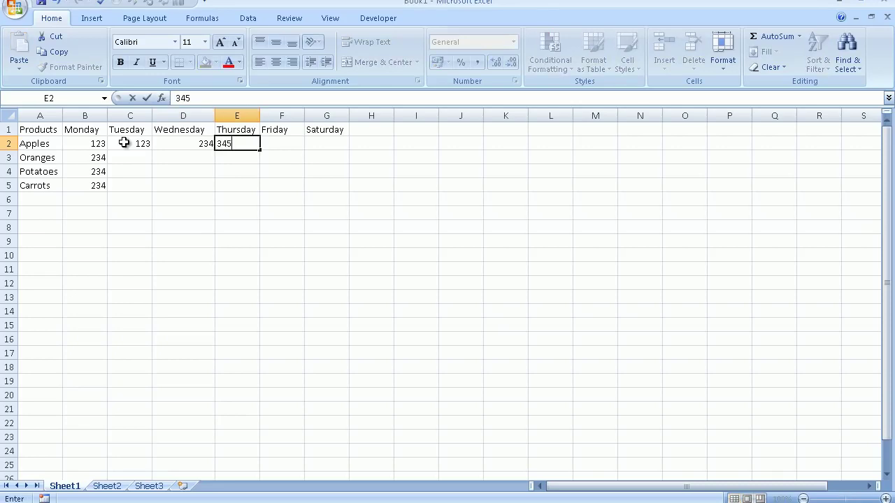
{"action": "key", "text": "Tab"}
{"action": "type", "text": "234"}
{"action": "key", "text": "Tab"}
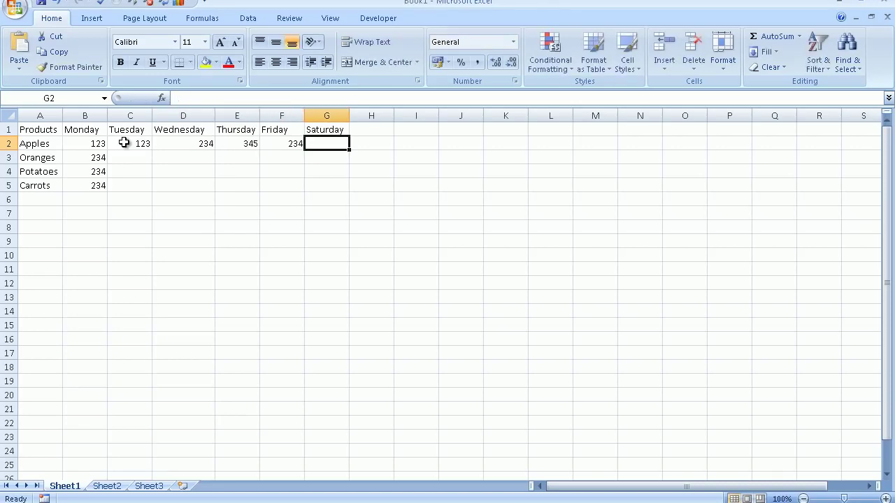
{"action": "type", "text": "234"}
{"action": "key", "text": "Tab"}
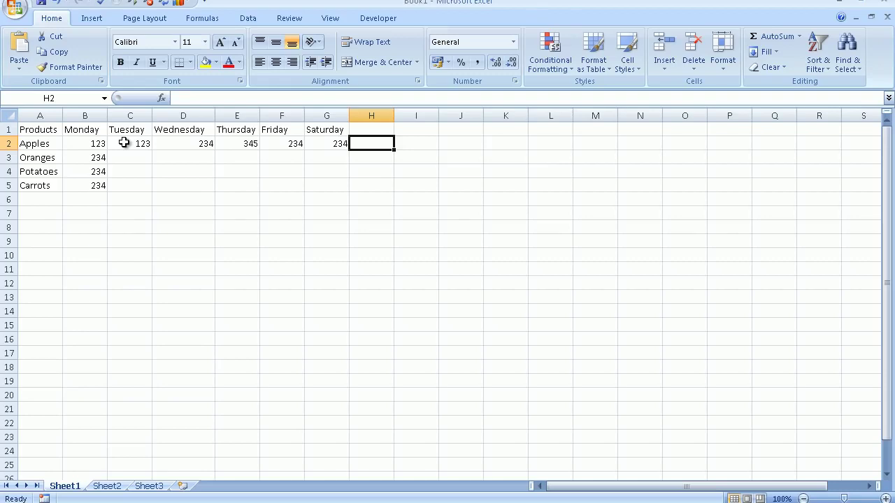
Enter the remaining Tuesday figures 234, 567 and 345 in cells C3 to C5
{"action": "left_click", "coordinate": [128, 157]}
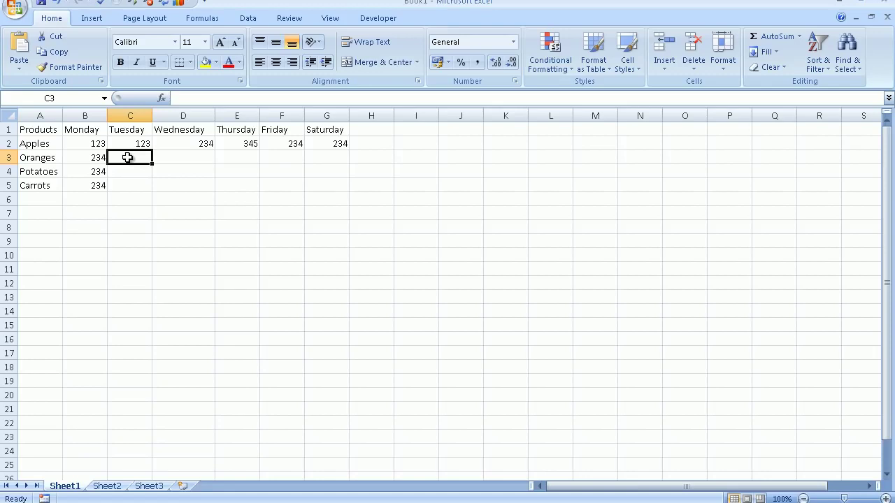
{"action": "type", "text": "234"}
{"action": "key", "text": "Return"}
{"action": "type", "text": "567"}
{"action": "key", "text": "Return"}
{"action": "type", "text": "345"}
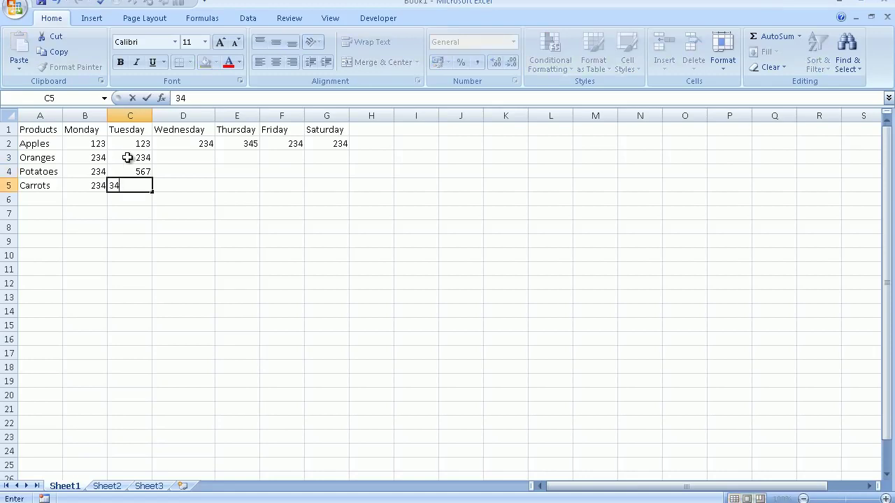
{"action": "key", "text": "Return"}
Enter the remaining Wednesday figures 345, 67 and 567 in cells D3 to D5
{"action": "left_click", "coordinate": [176, 155]}
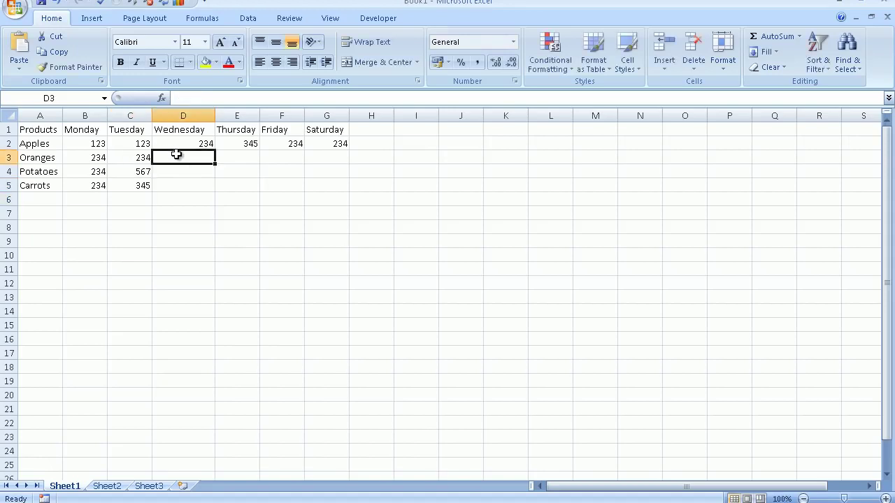
{"action": "type", "text": "345"}
{"action": "key", "text": "Return"}
{"action": "type", "text": "67"}
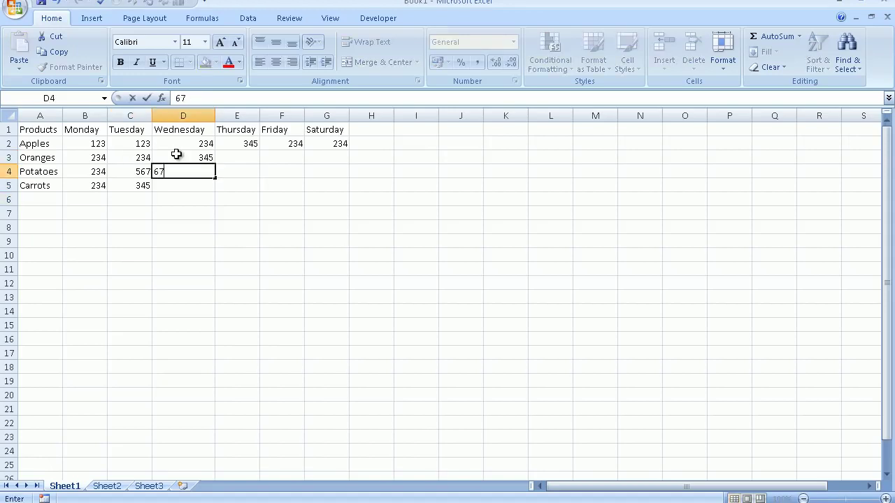
{"action": "key", "text": "Return"}
{"action": "type", "text": "567"}
{"action": "key", "text": "Return"}
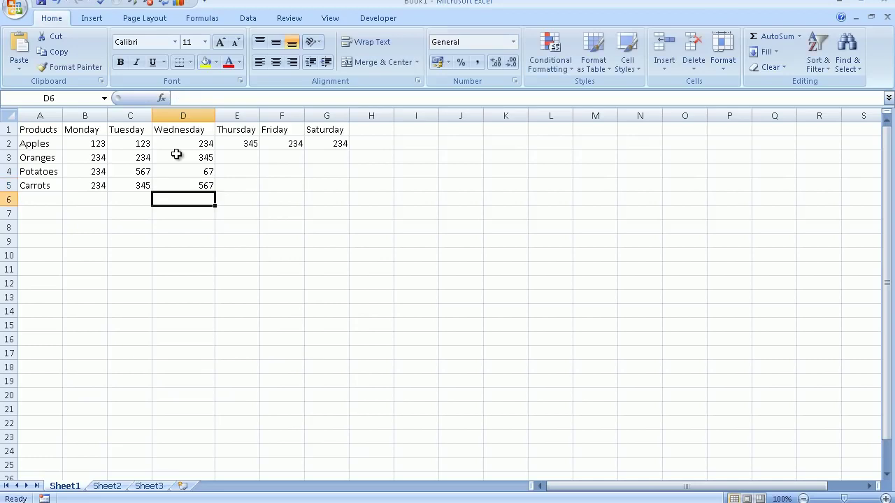
Label cell A6 Total and add up Monday's figures in B6 with AutoSum as =SUM(B2:B5)
{"action": "left_click", "coordinate": [43, 198]}
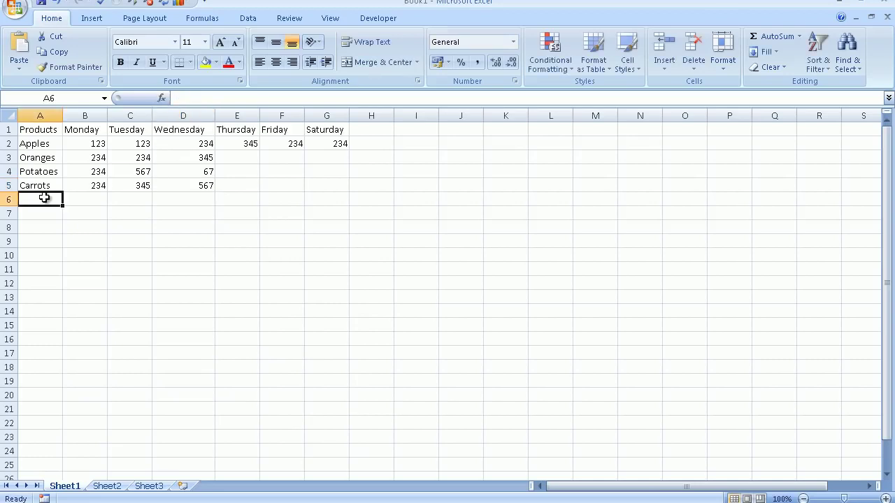
{"action": "type", "text": "Total"}
{"action": "key", "text": "Tab"}
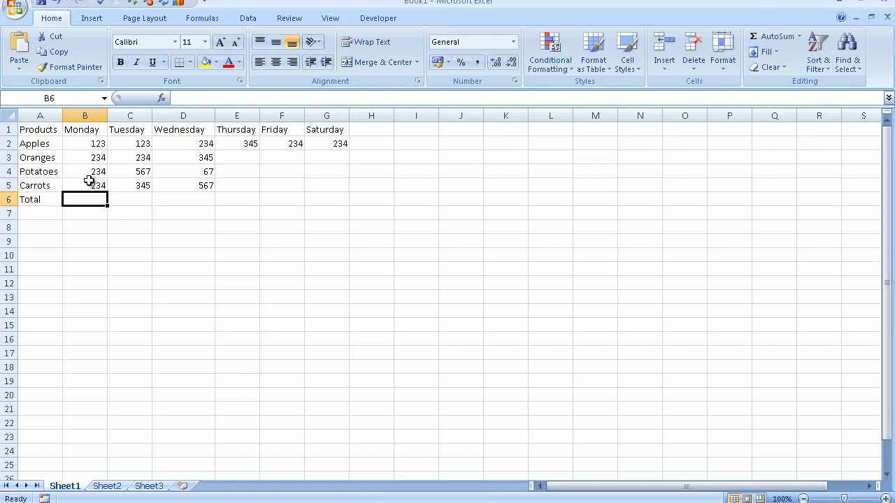
{"action": "left_click", "coordinate": [766, 36]}
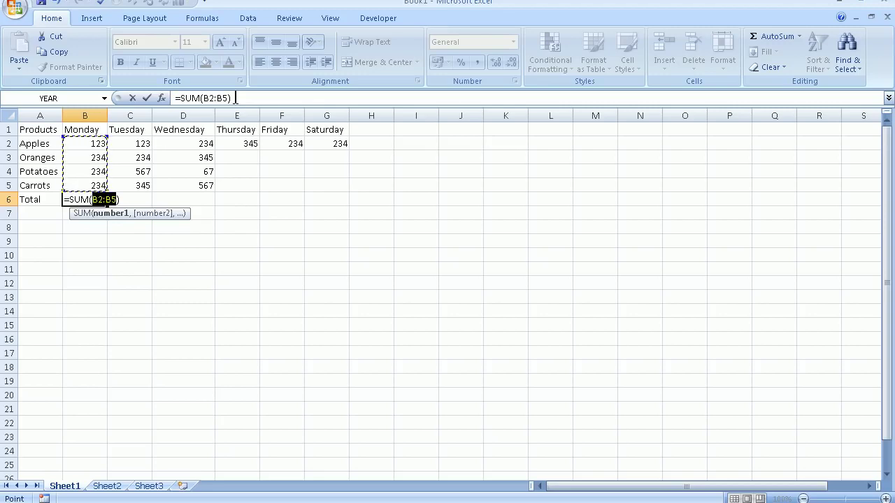
{"action": "key", "text": "Return"}
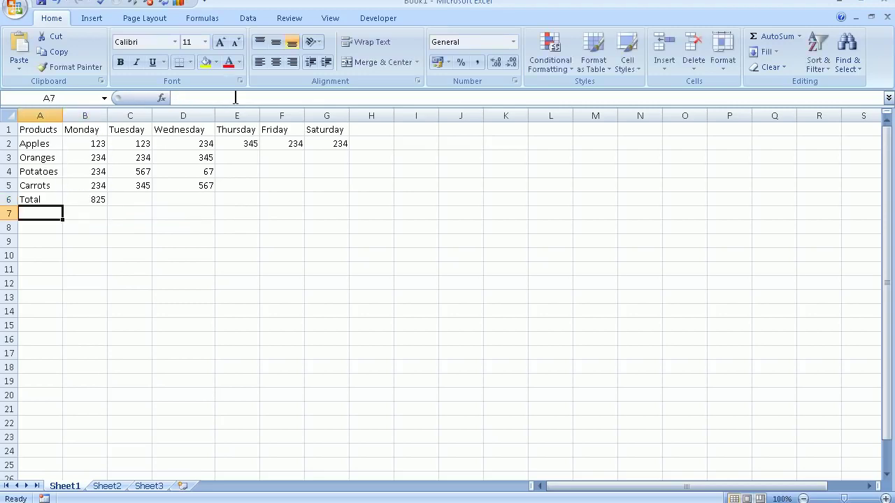
{"action": "left_click", "coordinate": [84, 201]}
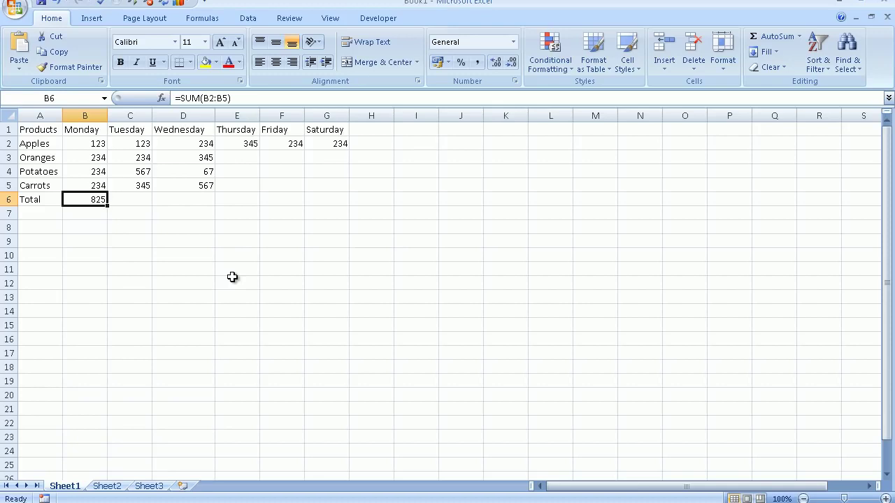
Add up Tuesday's figures in C6 with AutoSum as =SUM(C2:C5)
{"action": "left_click", "coordinate": [142, 201]}
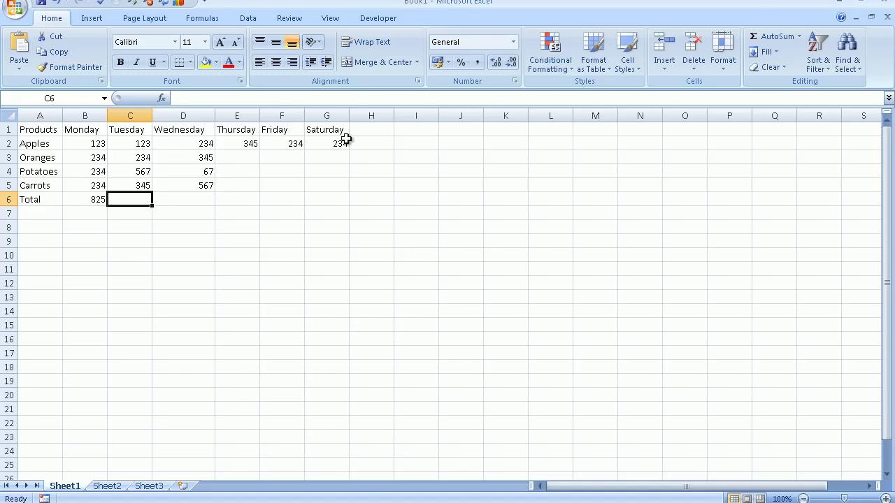
{"action": "left_click", "coordinate": [762, 38]}
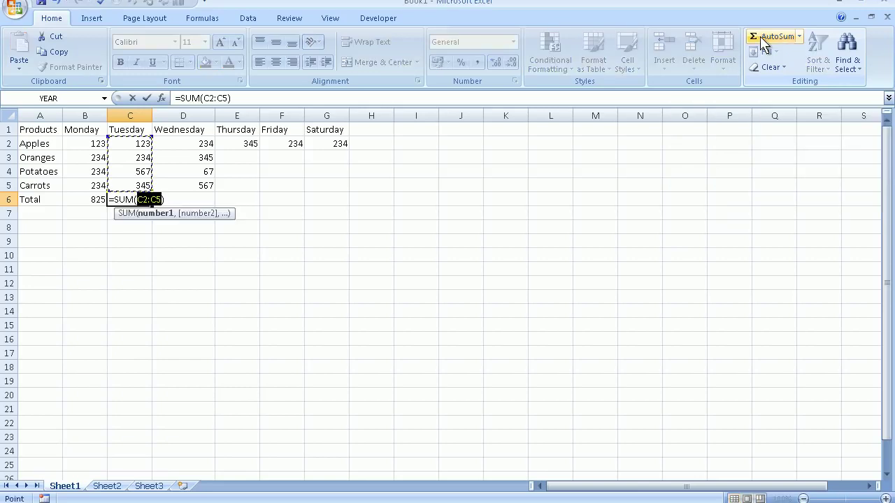
{"action": "key", "text": "Return"}
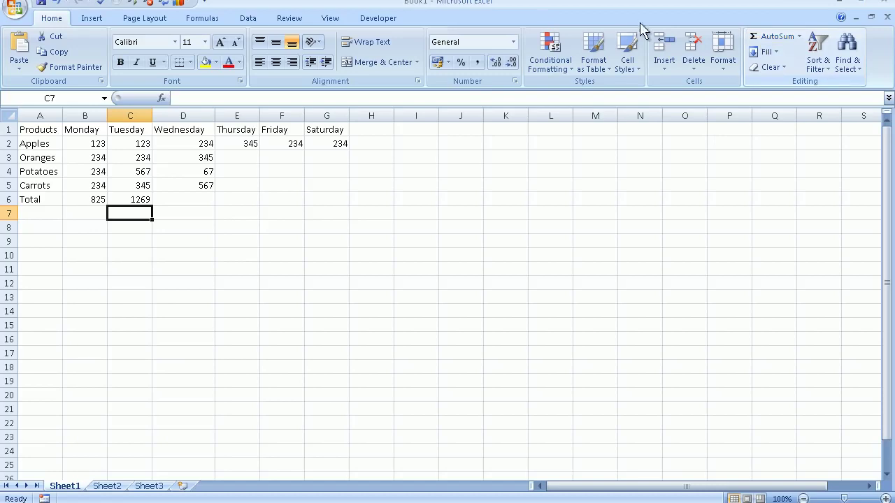
Compare the underlying content of the Tuesday total in C6 with that of the Carrots figure in C5
{"action": "left_click", "coordinate": [125, 200]}
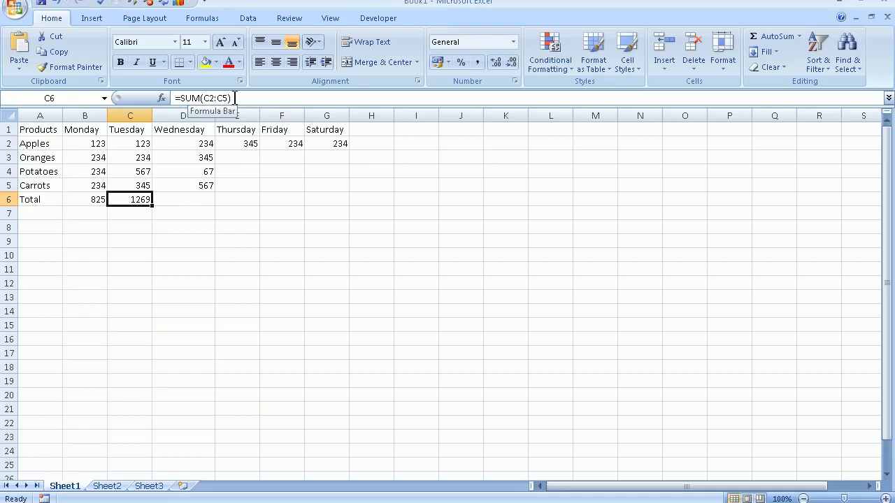
{"action": "key", "text": "Up"}
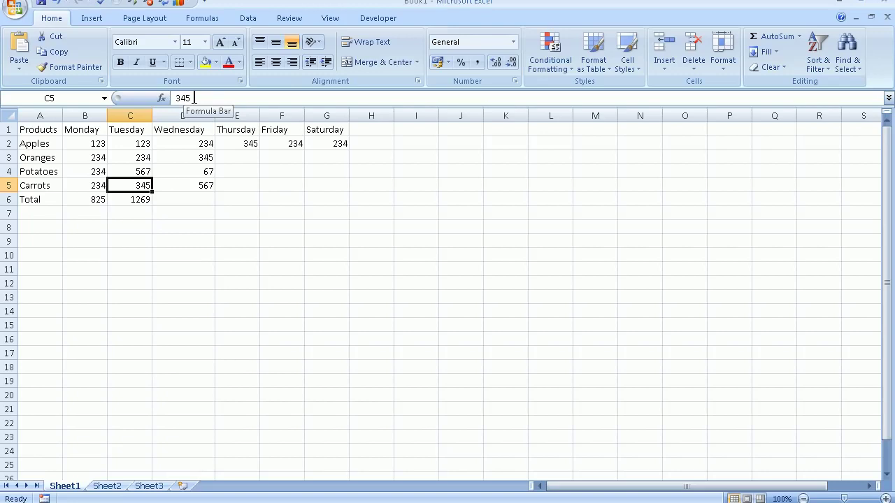
{"action": "key", "text": "Down"}
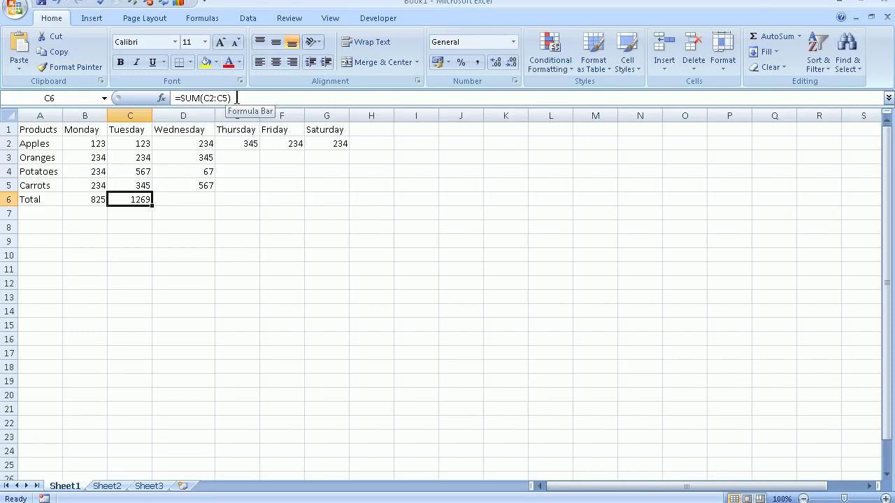
{"action": "left_click", "coordinate": [232, 235]}
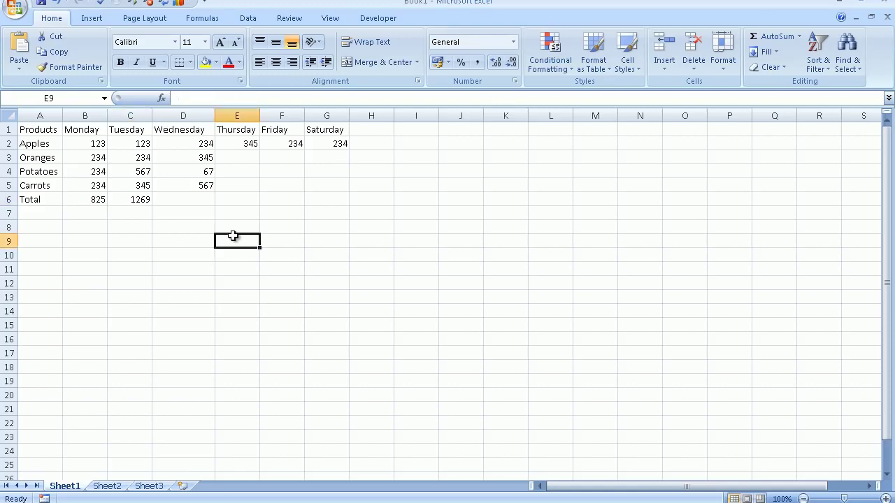
Examine the cell contents of the product labels in A2:A5, the Monday figures in B2:B5 and the Monday total in B6
{"action": "double_click", "coordinate": [42, 142]}
{"action": "key", "text": "Return"}
{"action": "key", "text": "Down"}
{"action": "key", "text": "Down"}
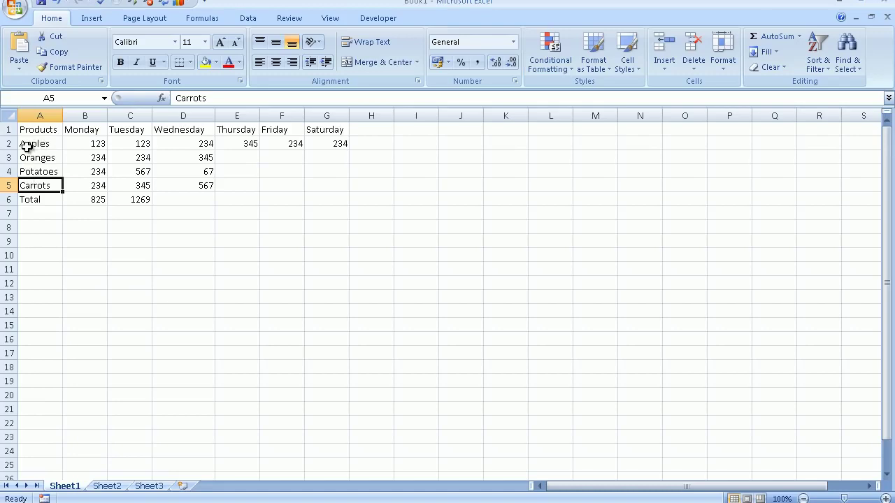
{"action": "left_click", "coordinate": [77, 144]}
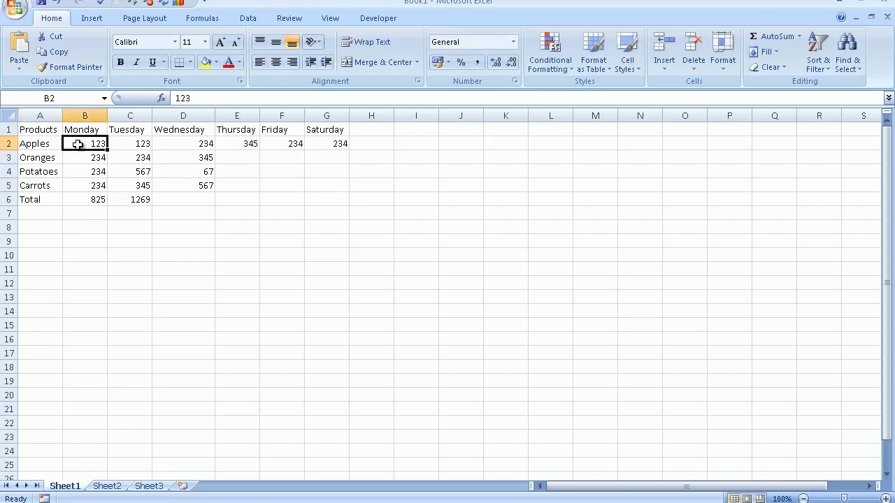
{"action": "key", "text": "Down"}
{"action": "key", "text": "Down"}
{"action": "key", "text": "Down"}
{"action": "key", "text": "Down"}
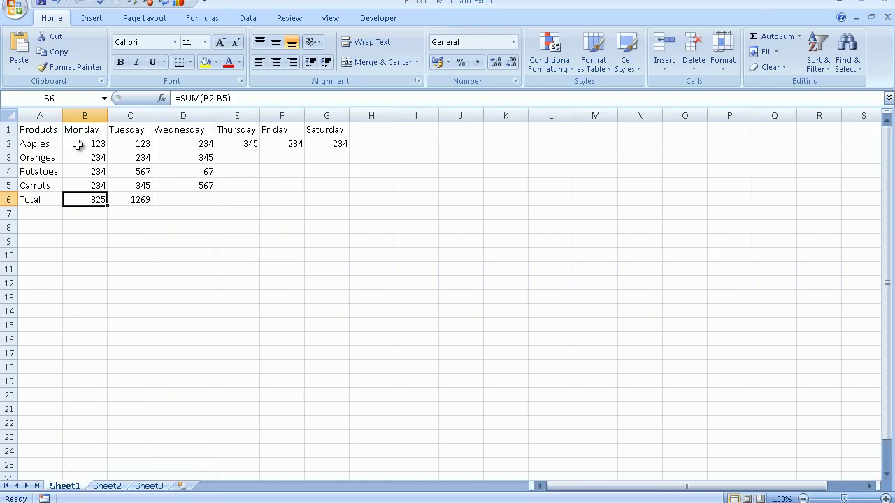
Enter 3o9, with the letter o instead of a zero, as the Thursday Oranges entry in E3
{"action": "left_click", "coordinate": [234, 155]}
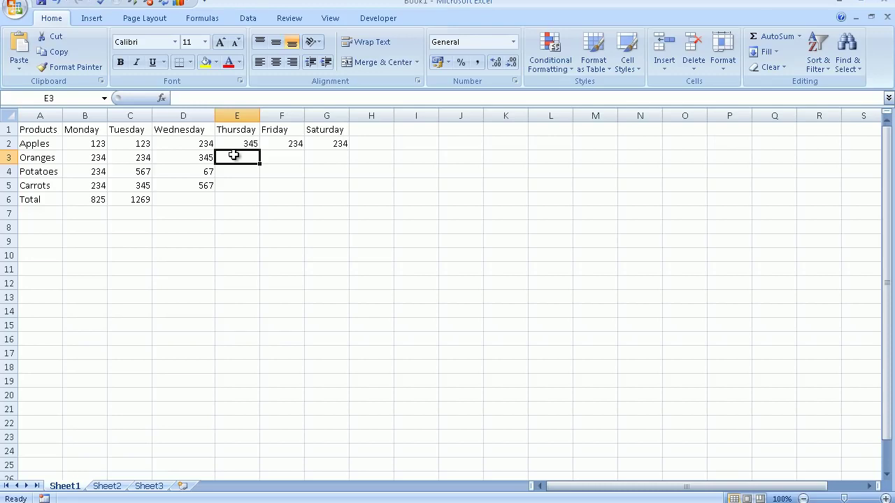
{"action": "type", "text": "3"}
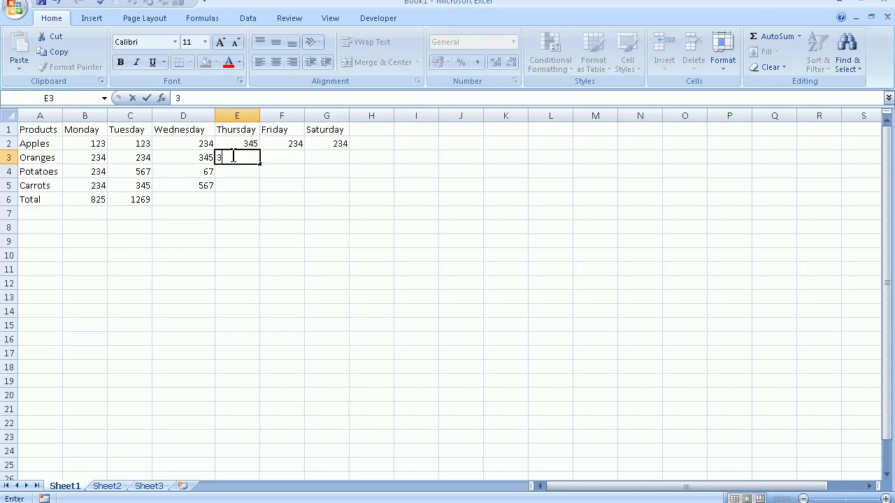
{"action": "type", "text": "o9"}
{"action": "key", "text": "Return"}
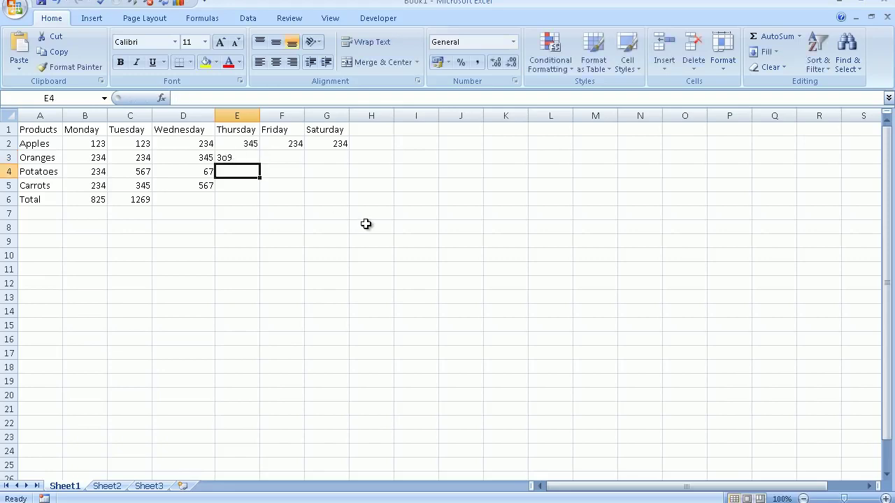